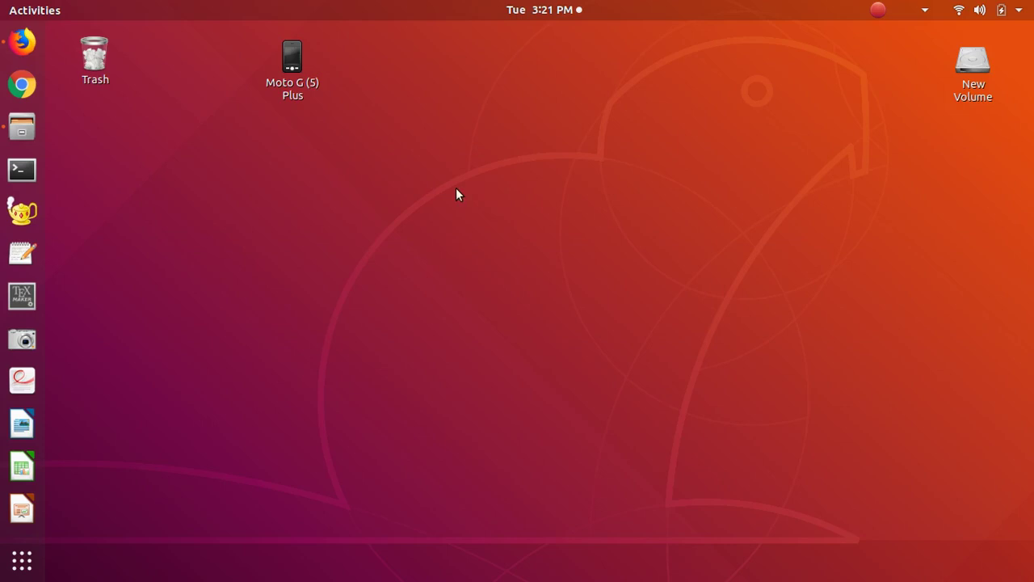
Step: Launch Firefox and load amazon.in in a new tab
{"action": "left_click", "coordinate": [33, 37]}
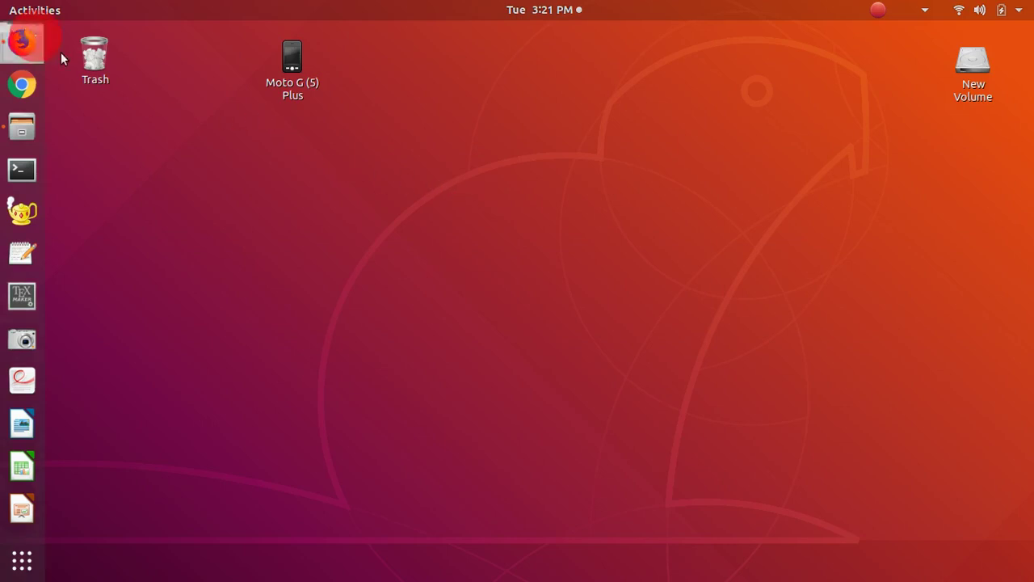
{"action": "left_click", "coordinate": [228, 55]}
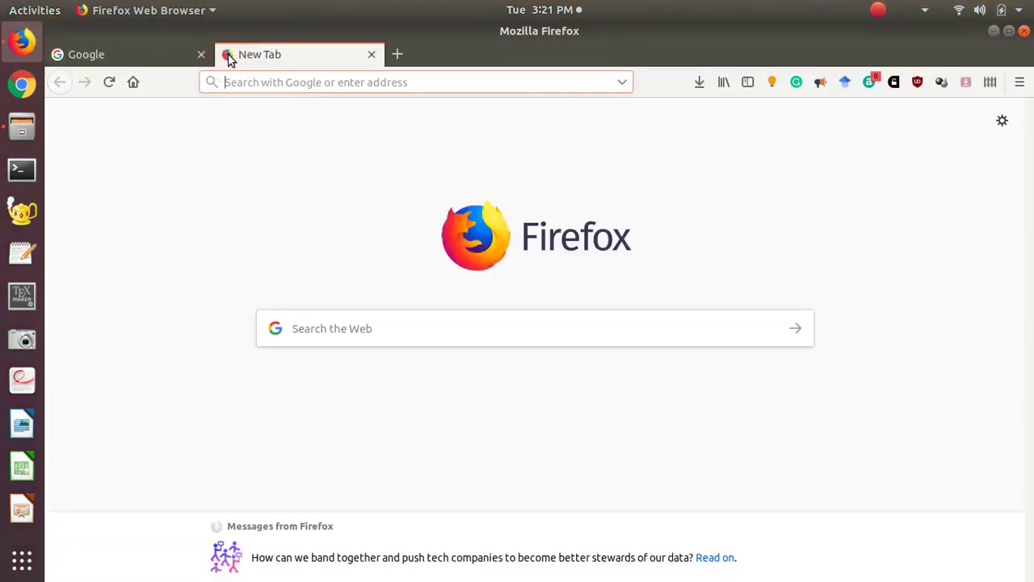
{"action": "type", "text": "amazon.in"}
{"action": "key", "text": "Return"}
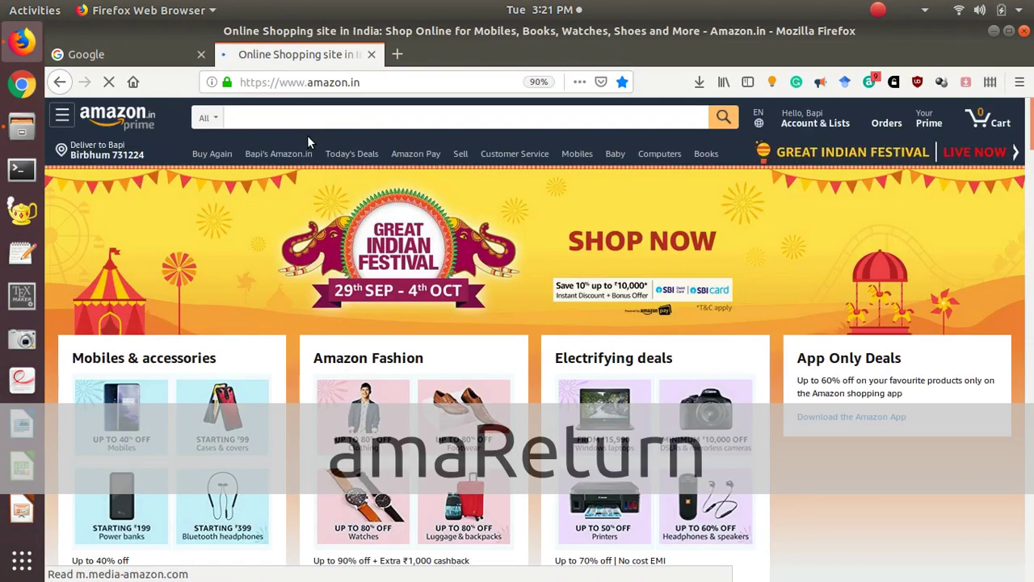
Step: Search Amazon for 'arduino uno' and browse the results
{"action": "left_click", "coordinate": [338, 120]}
{"action": "type", "text": "ar"}
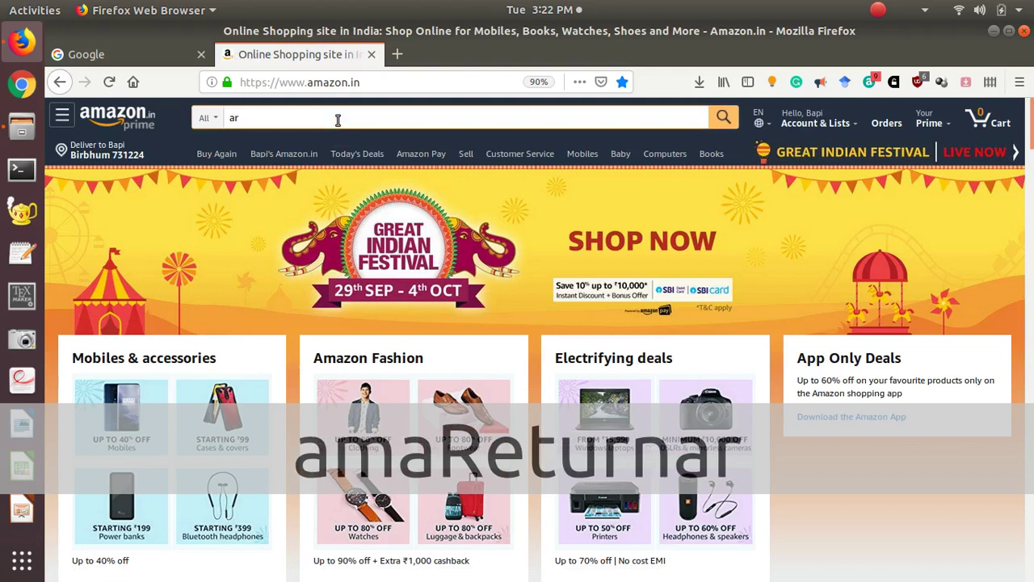
{"action": "type", "text": "duino un"}
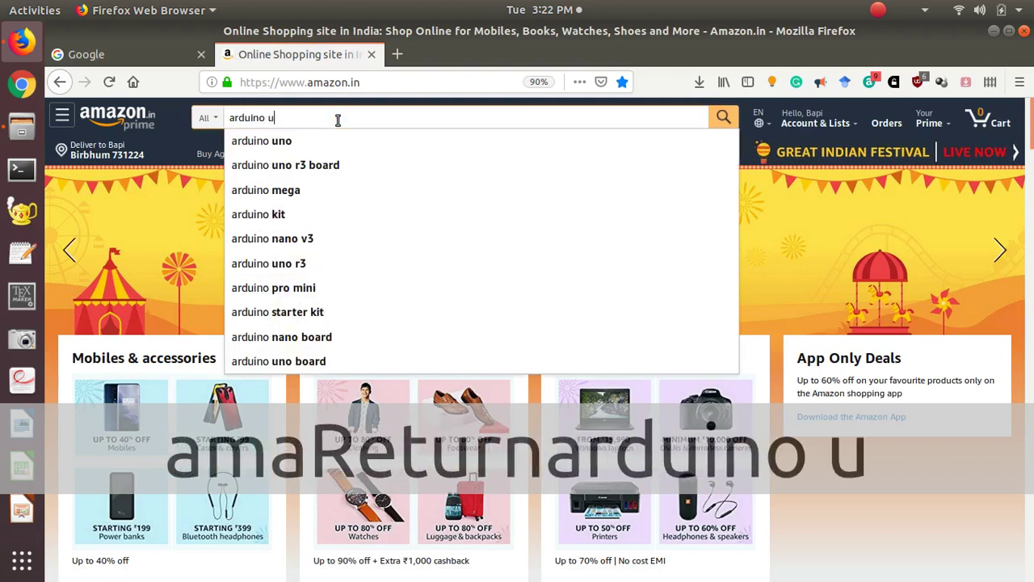
{"action": "left_click", "coordinate": [296, 146]}
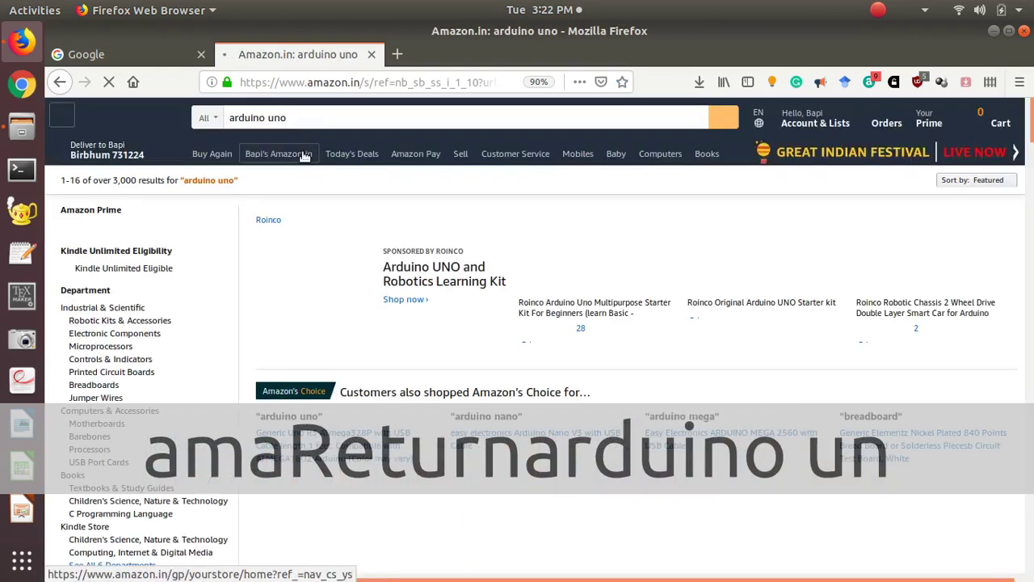
{"action": "scroll", "coordinate": [433, 291], "scroll_direction": "down", "scroll_amount": 2}
{"action": "scroll", "coordinate": [434, 291], "scroll_direction": "down", "scroll_amount": 3}
Step: View the Generic Uno R3 product listing, close it, and open a blank tab
{"action": "left_click", "coordinate": [355, 363]}
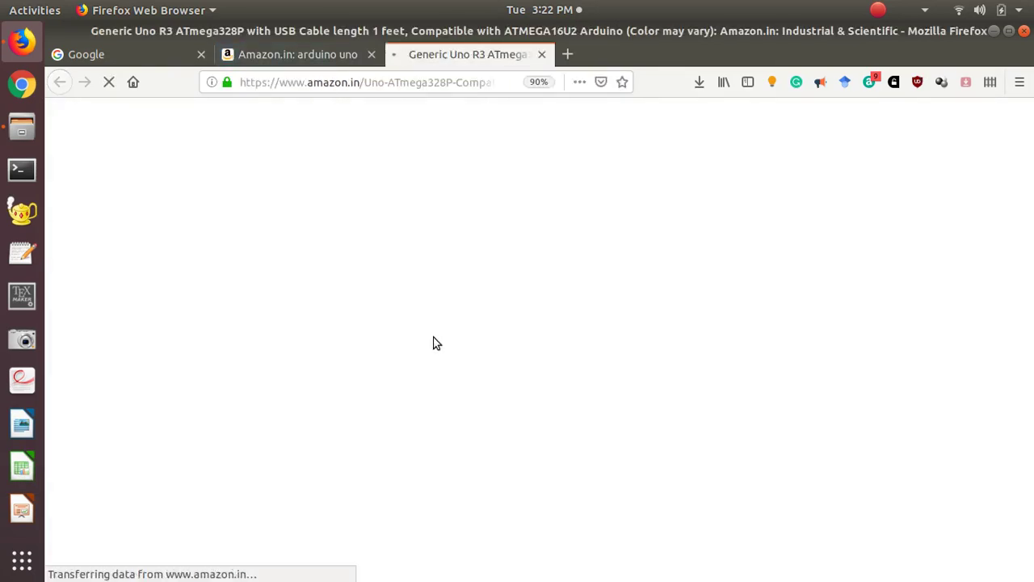
{"action": "scroll", "coordinate": [583, 331], "scroll_direction": "down", "scroll_amount": 3}
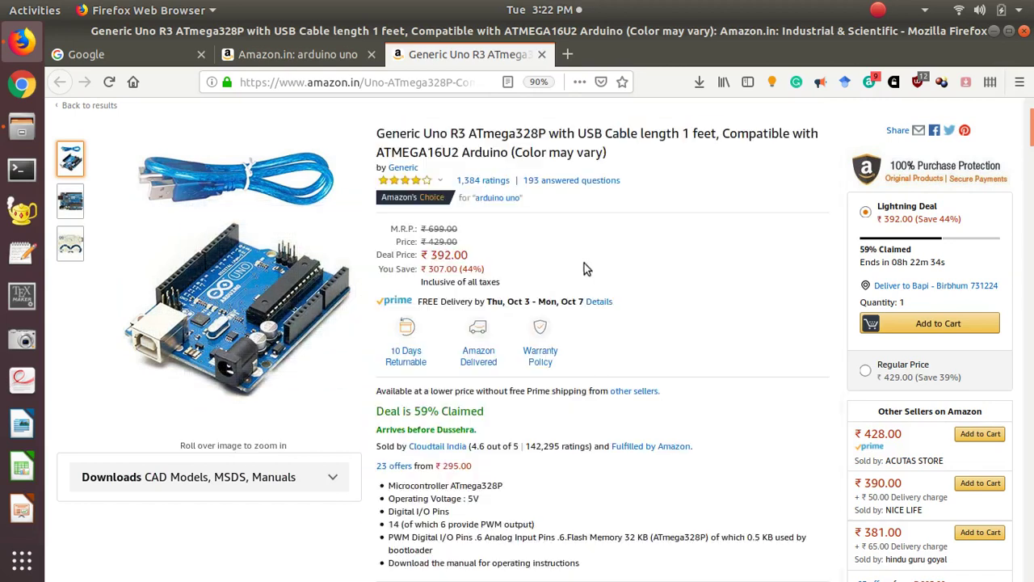
{"action": "left_click", "coordinate": [542, 55]}
{"action": "left_click", "coordinate": [397, 54]}
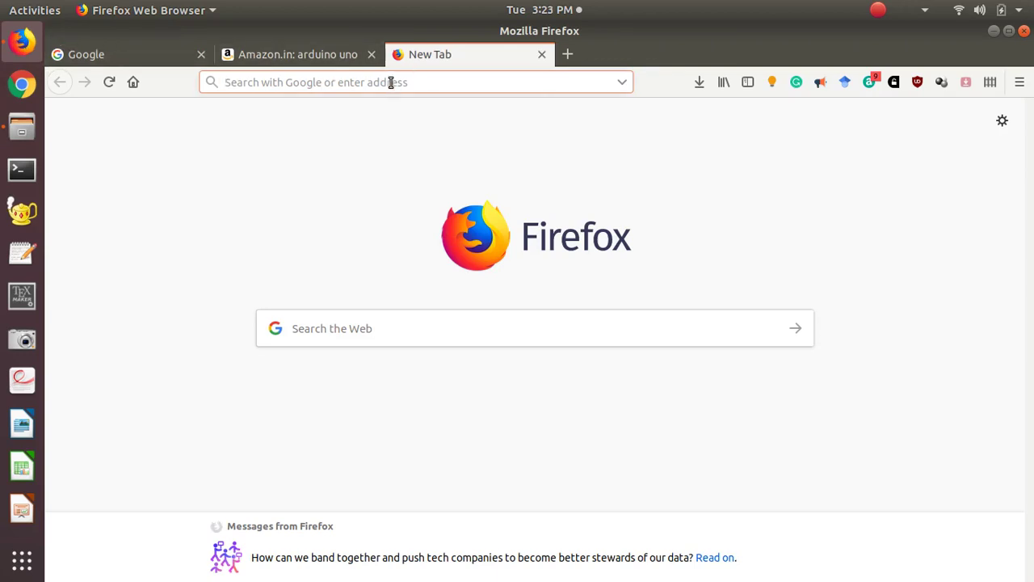
{"action": "left_click", "coordinate": [390, 81]}
{"action": "type", "text": "www.ar"}
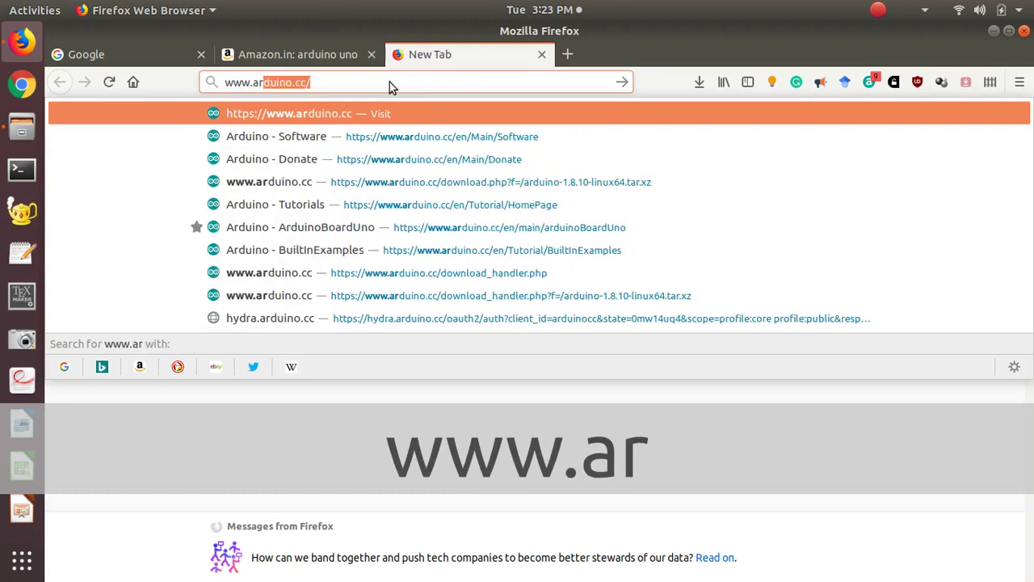
{"action": "type", "text": "ui"}
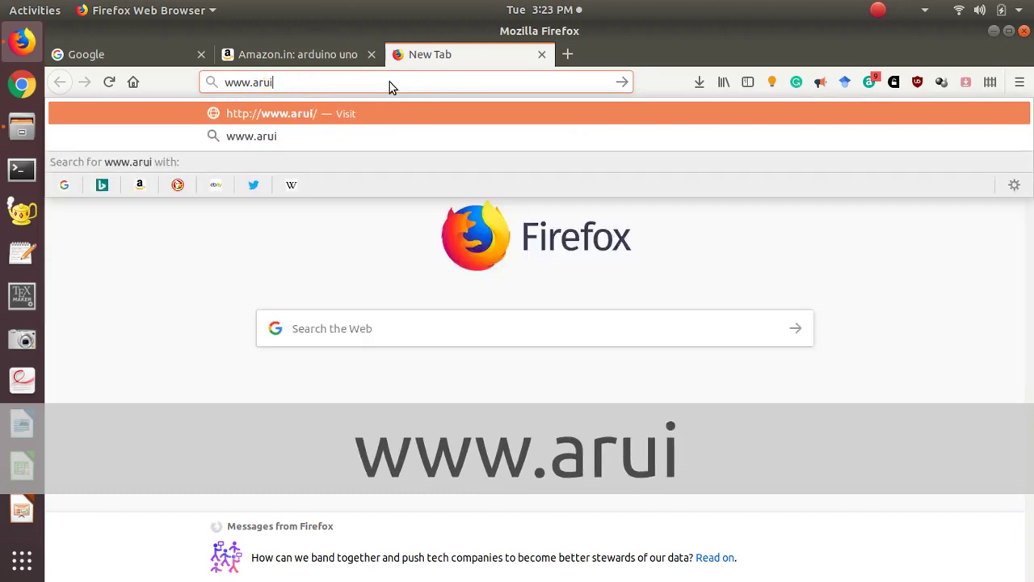
{"action": "key", "text": "BackSpace"}
{"action": "key", "text": "BackSpace"}
{"action": "type", "text": "duino.cc"}
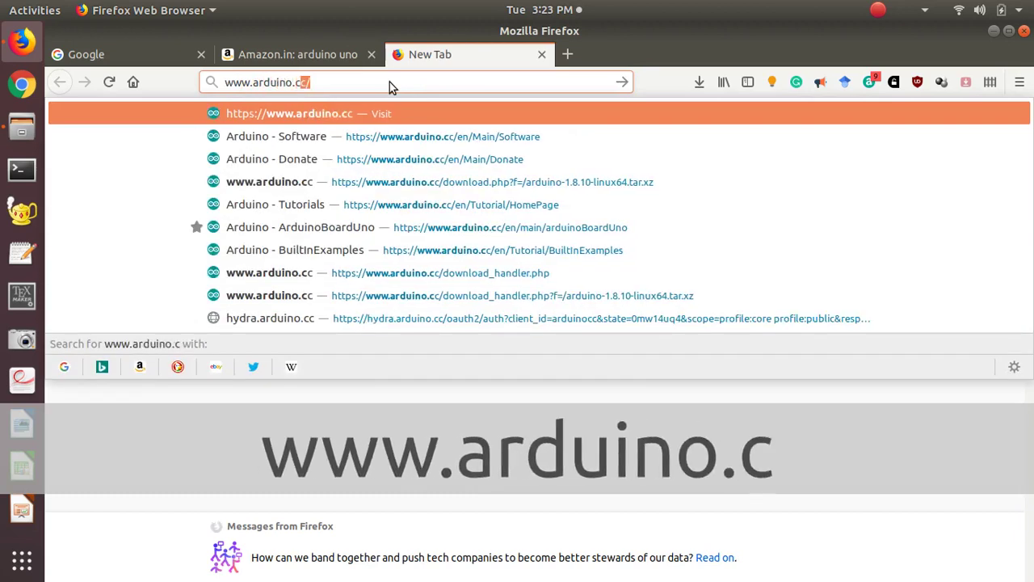
{"action": "key", "text": "Return"}
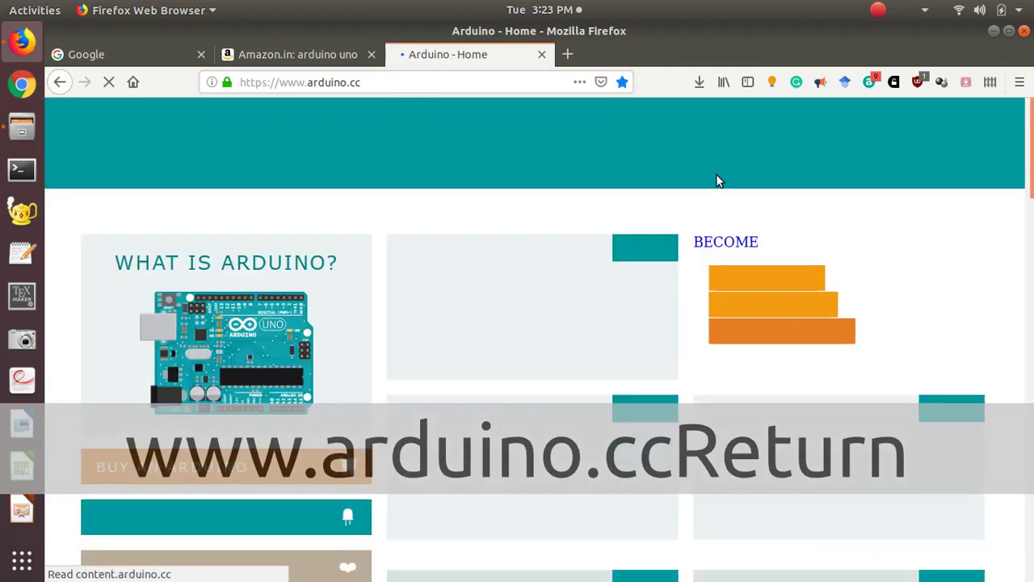
Step: Open Software > Downloads and scroll to the Download the Arduino IDE section
{"action": "mouse_move", "coordinate": [474, 173]}
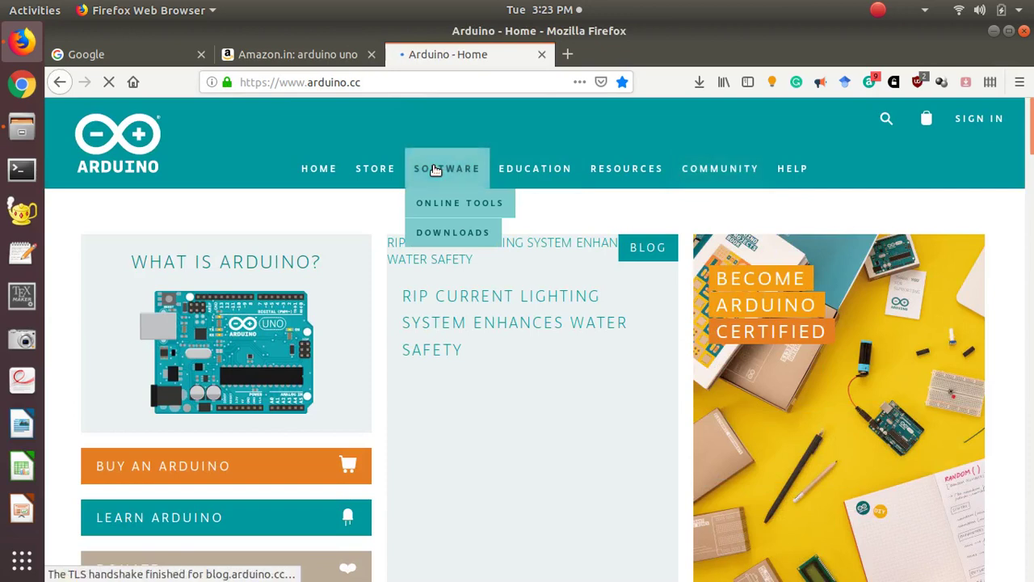
{"action": "left_click", "coordinate": [450, 235]}
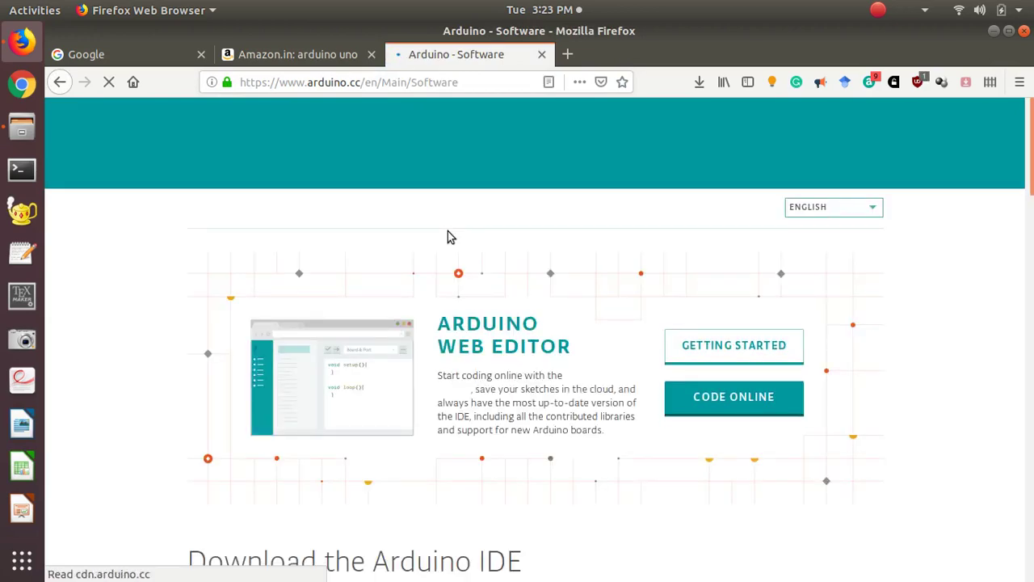
{"action": "scroll", "coordinate": [565, 276], "scroll_direction": "down", "scroll_amount": 5}
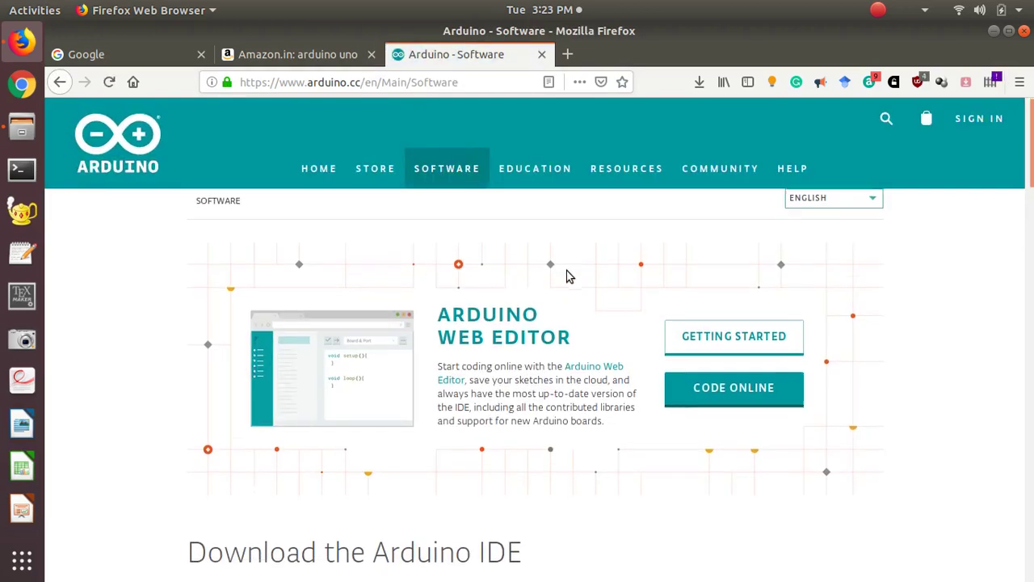
{"action": "scroll", "coordinate": [565, 277], "scroll_direction": "down", "scroll_amount": 3}
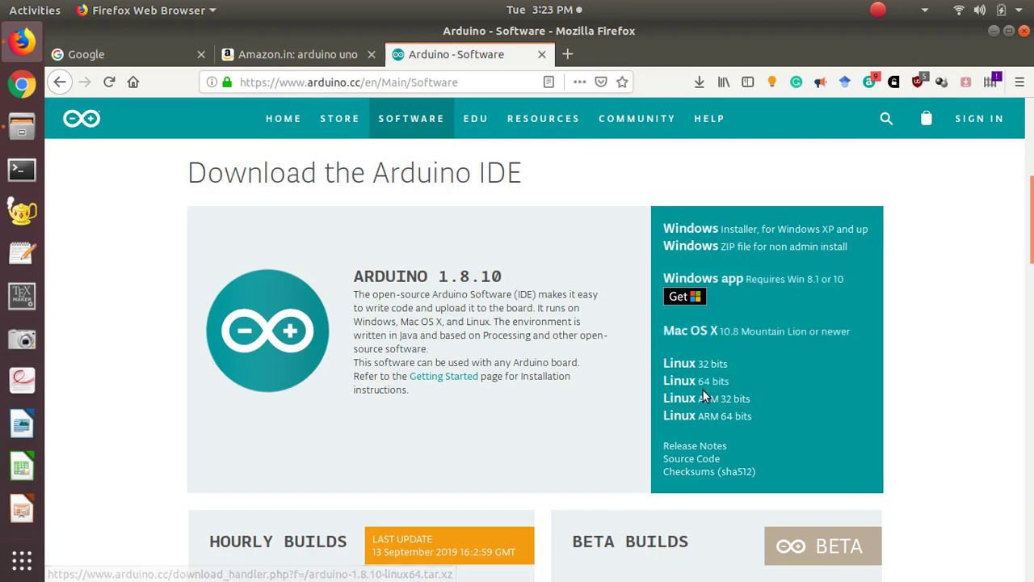
{"action": "scroll", "coordinate": [775, 347], "scroll_direction": "down", "scroll_amount": 2}
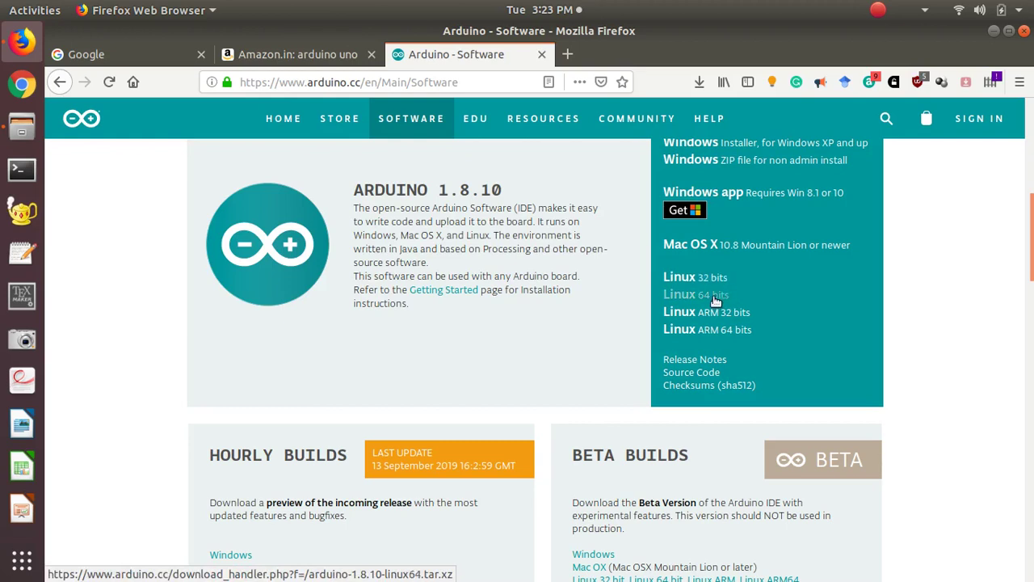
Step: Choose the Linux 64 bits download and scroll through the Donate page
{"action": "left_click", "coordinate": [714, 299]}
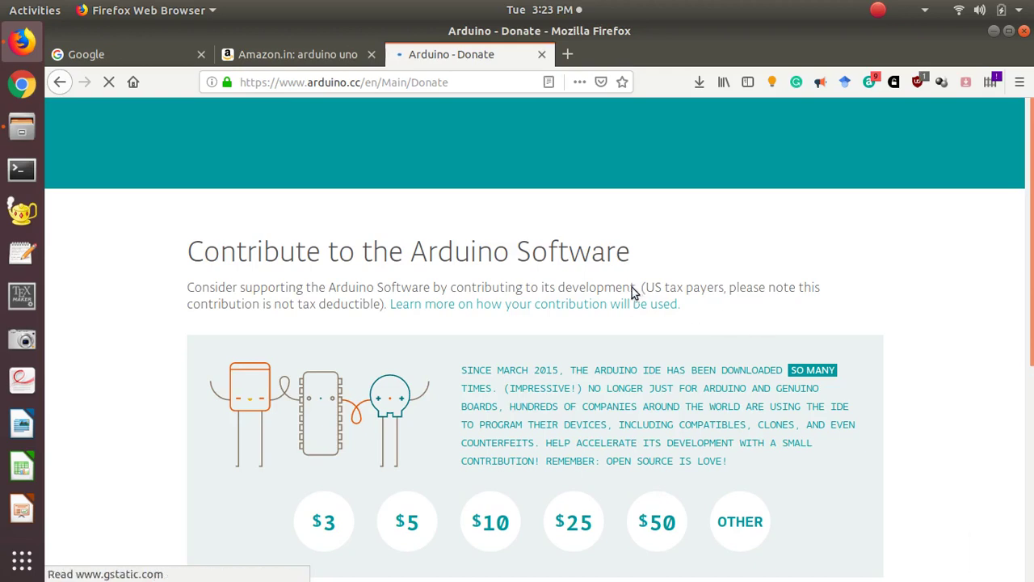
{"action": "scroll", "coordinate": [631, 286], "scroll_direction": "down", "scroll_amount": 2}
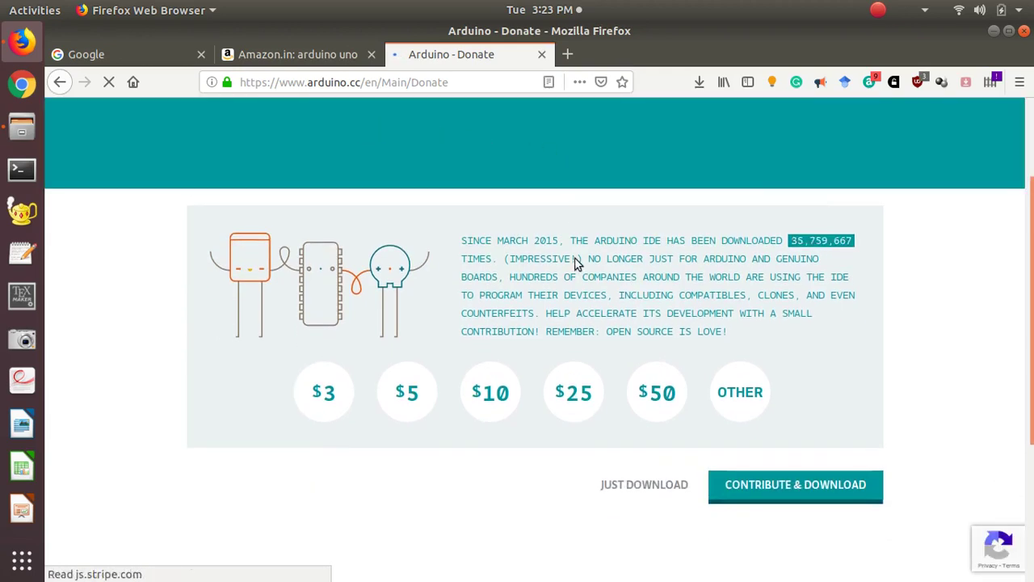
{"action": "scroll", "coordinate": [575, 259], "scroll_direction": "down", "scroll_amount": 4}
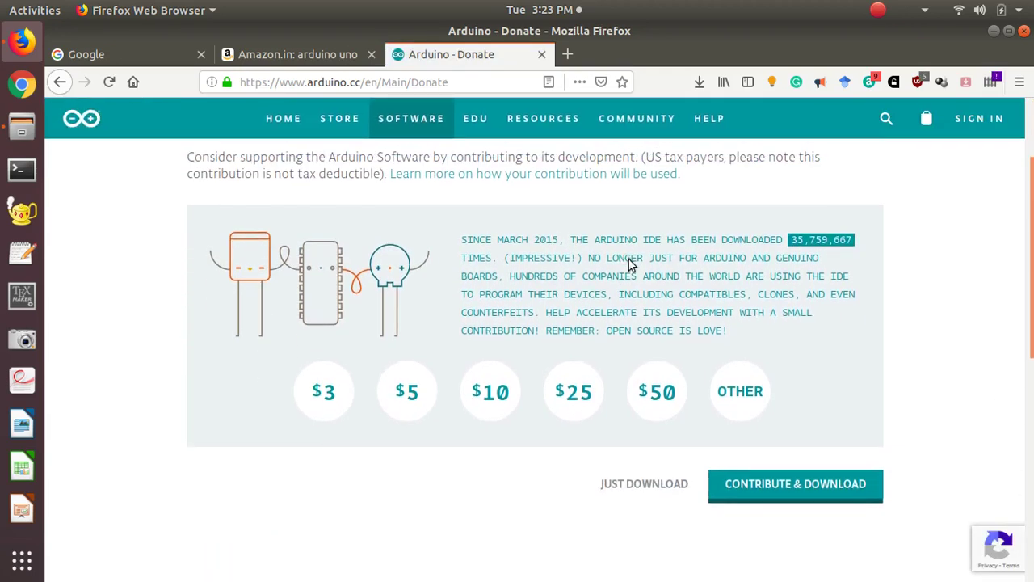
{"action": "scroll", "coordinate": [625, 450], "scroll_direction": "down", "scroll_amount": 1}
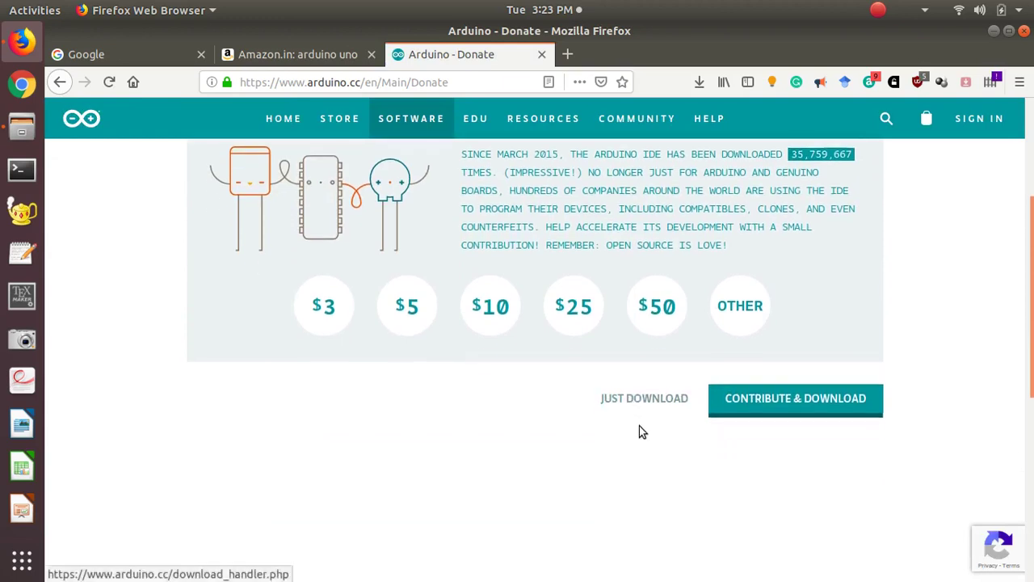
Step: Choose Just Download, save arduino-1.8.10-linux64.tar.xz to disk, and check the download's progress
{"action": "left_click", "coordinate": [639, 400]}
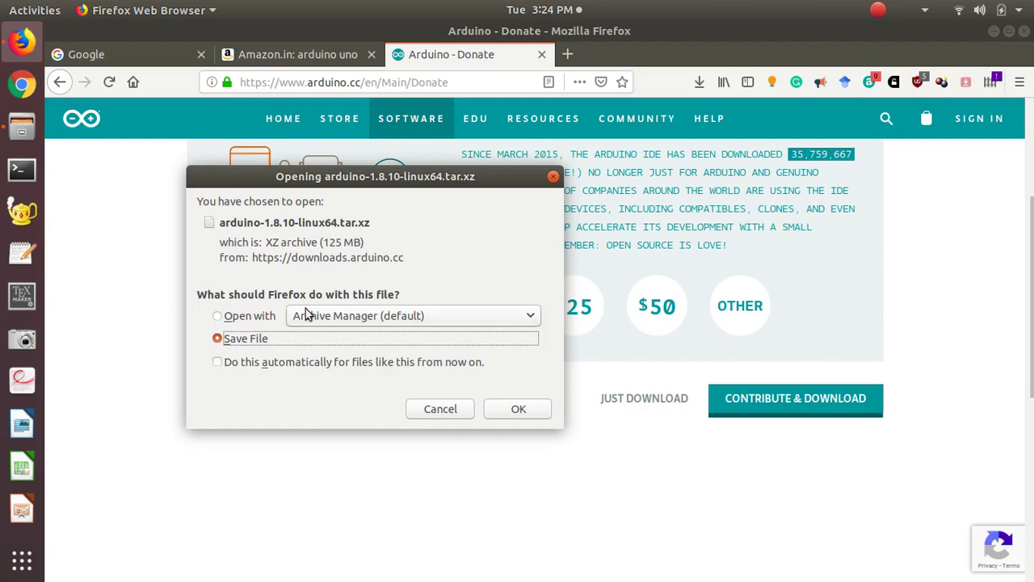
{"action": "left_click", "coordinate": [218, 338]}
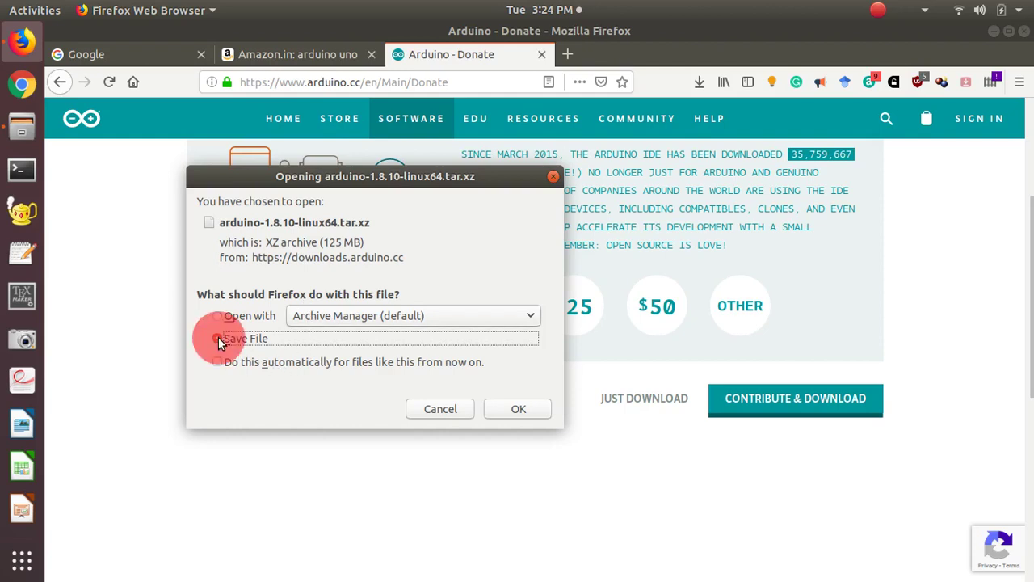
{"action": "left_click", "coordinate": [499, 409]}
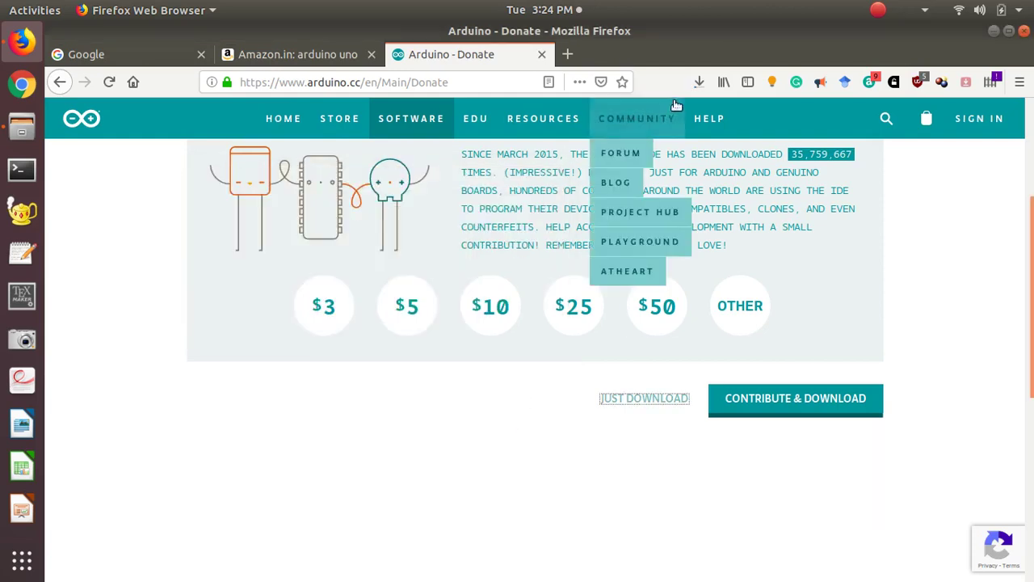
{"action": "left_click", "coordinate": [699, 81]}
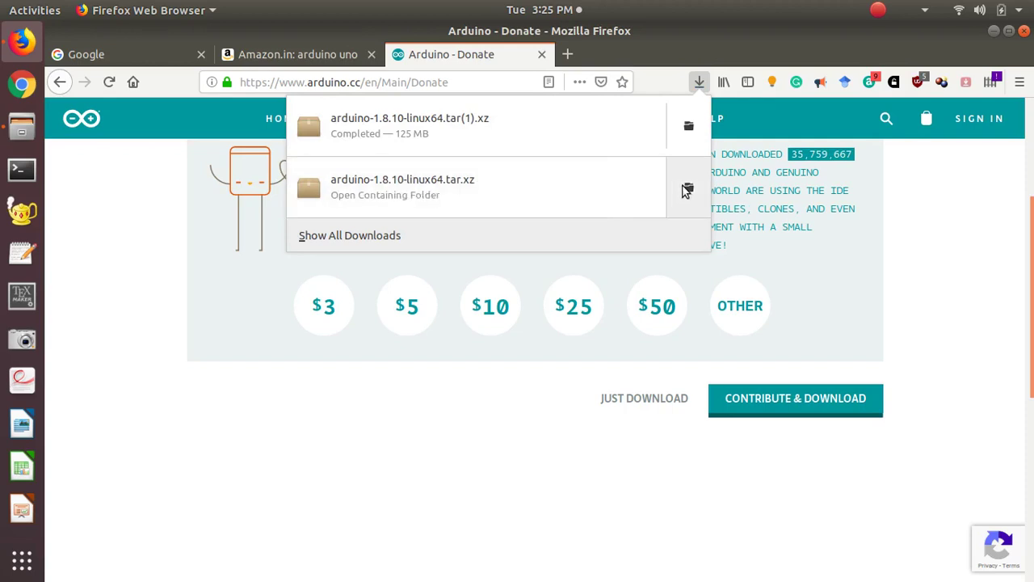
Step: Open the Downloads folder in Files and select arduino-1.8.10-linux64.tar.xz
{"action": "left_click", "coordinate": [687, 189]}
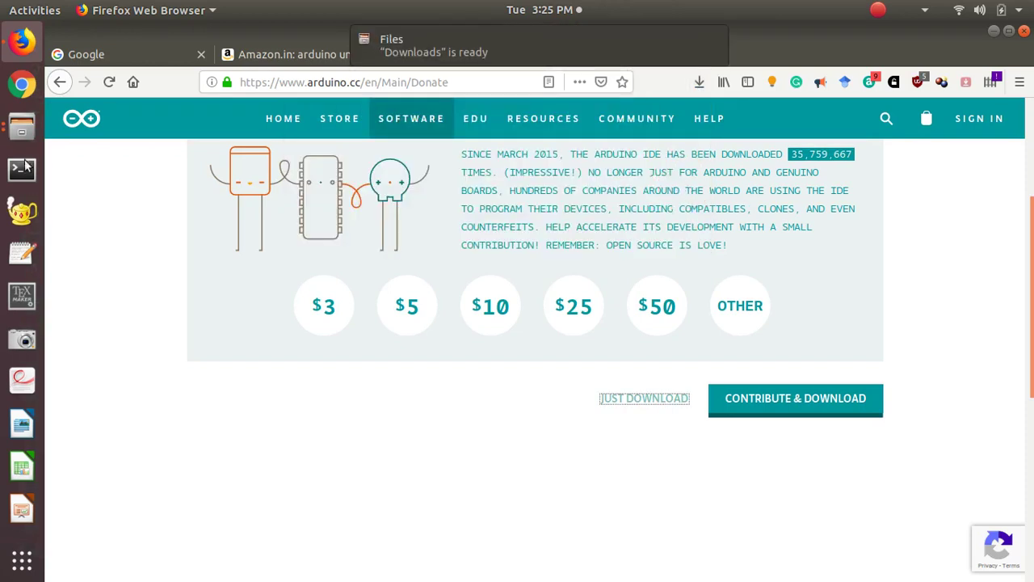
{"action": "left_click", "coordinate": [21, 127]}
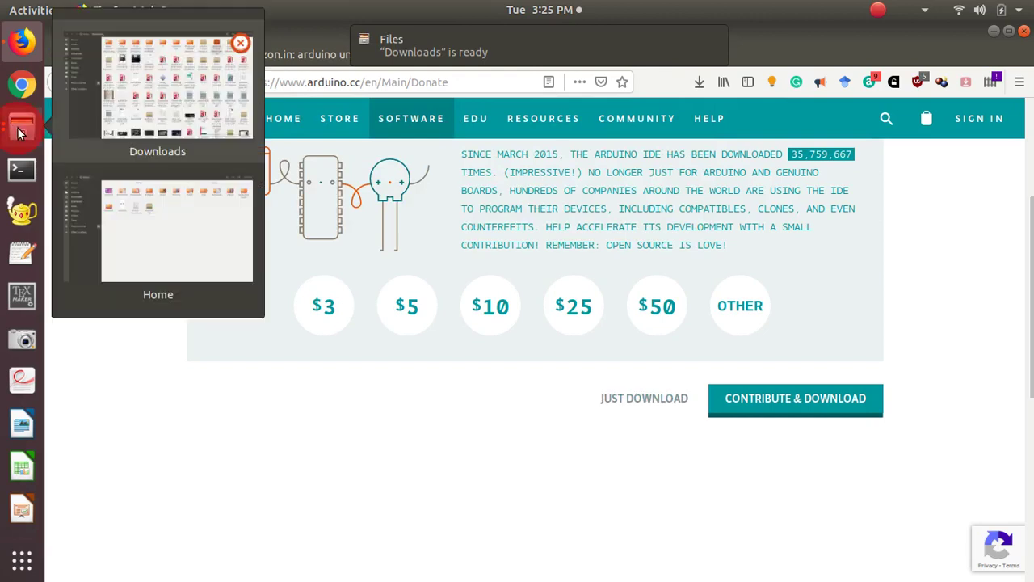
{"action": "left_click", "coordinate": [138, 110]}
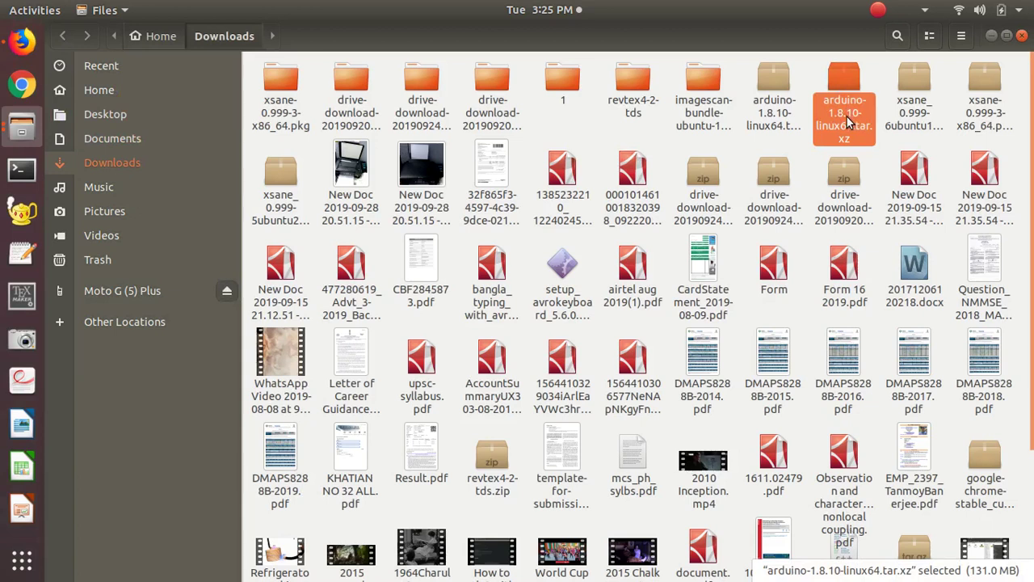
{"action": "left_click", "coordinate": [844, 86]}
{"action": "left_click", "coordinate": [774, 81]}
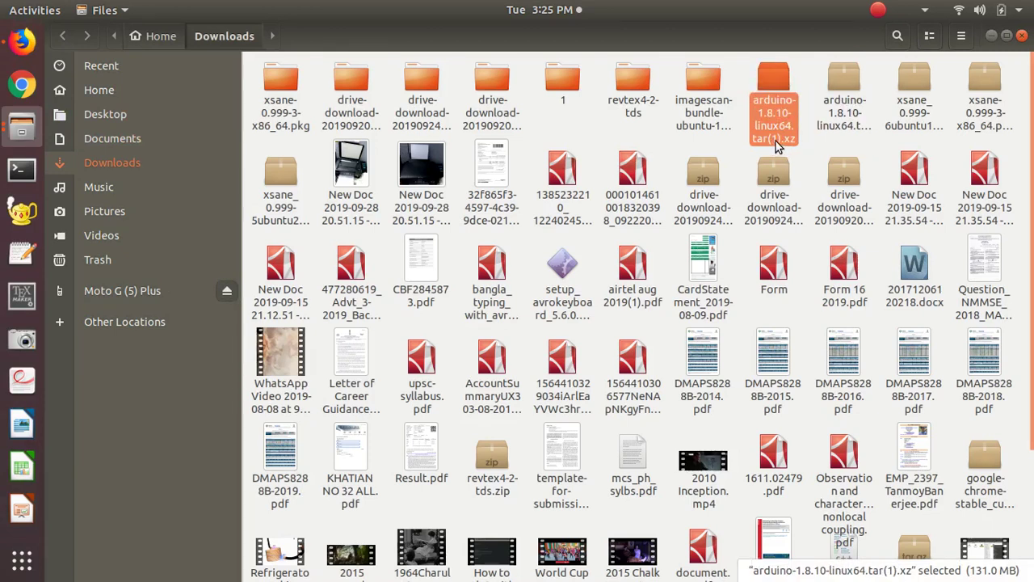
{"action": "left_click", "coordinate": [837, 83]}
{"action": "left_click", "coordinate": [773, 93]}
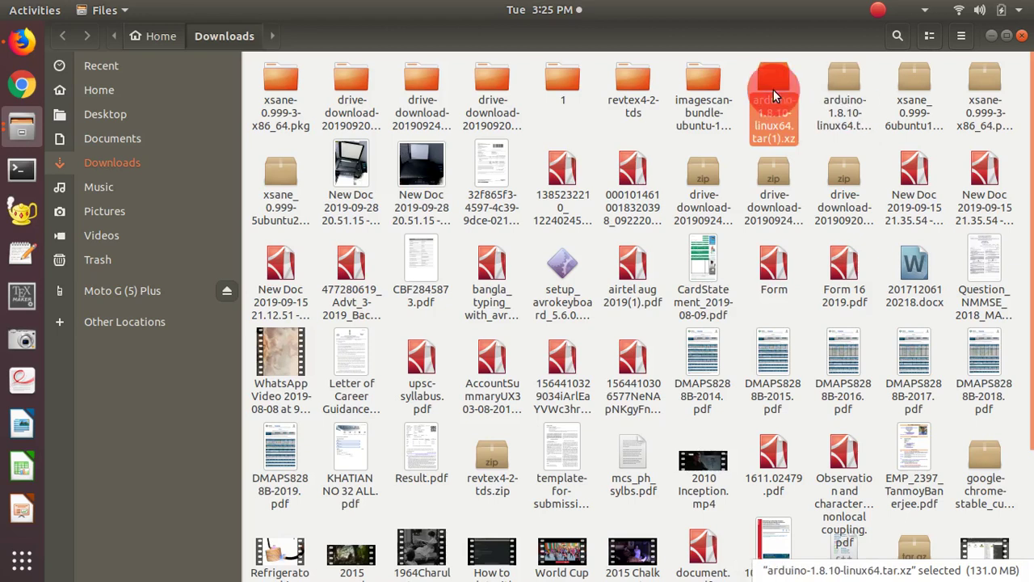
{"action": "left_click", "coordinate": [838, 87]}
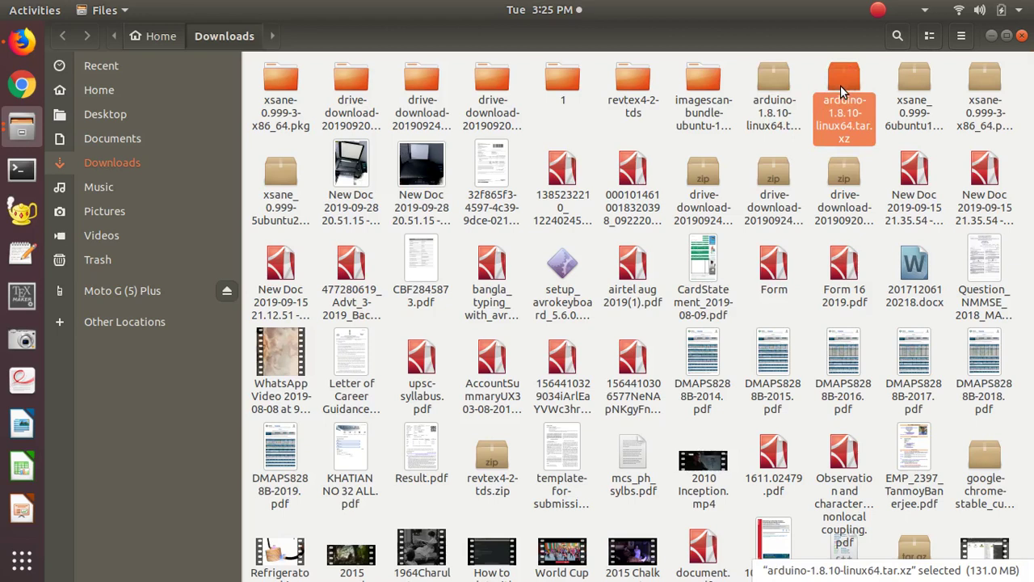
Step: Extract the archive here and dismiss the extraction-complete notice
{"action": "right_click", "coordinate": [840, 85]}
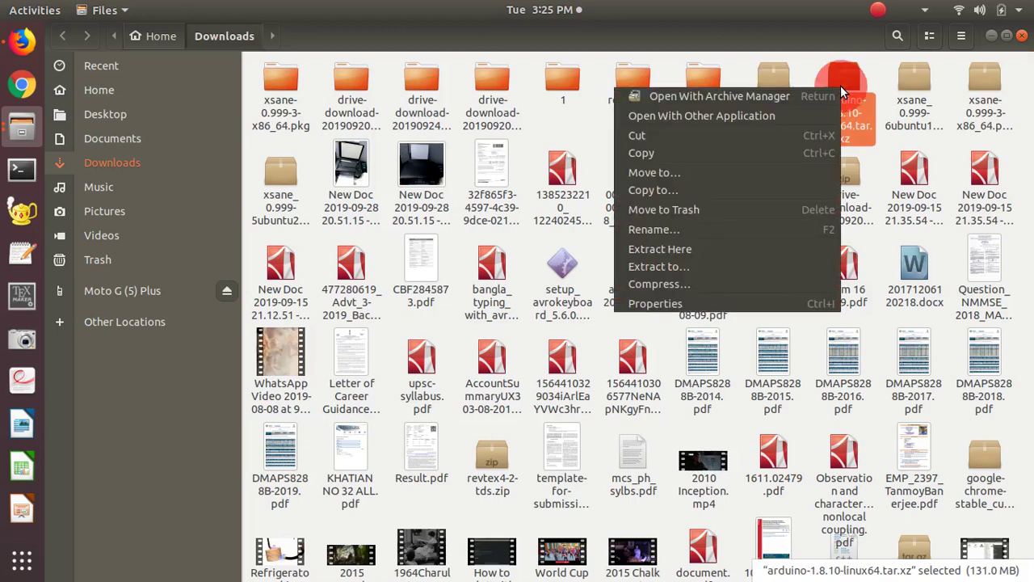
{"action": "left_click", "coordinate": [718, 248]}
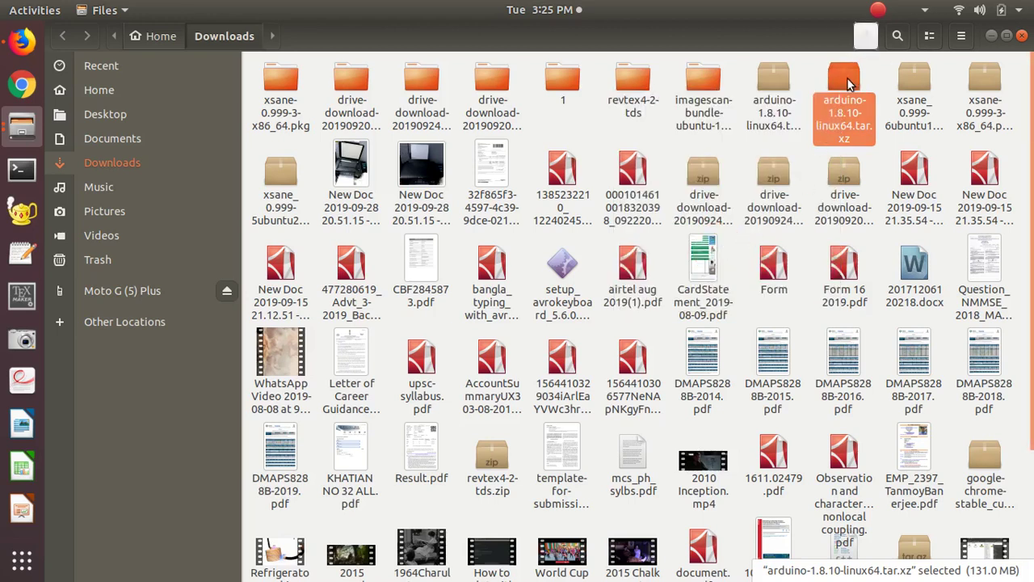
{"action": "left_click", "coordinate": [866, 35]}
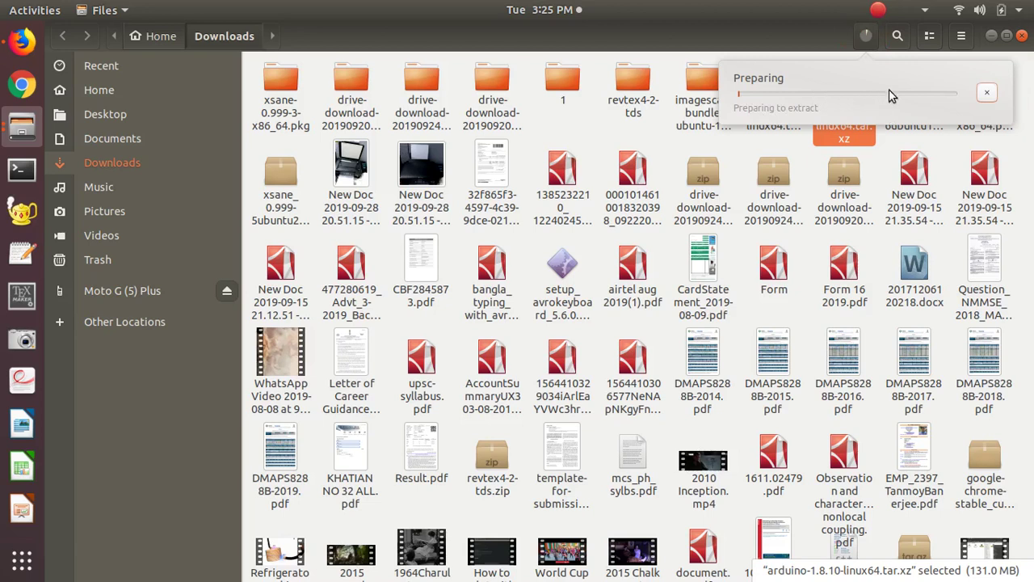
{"action": "left_click", "coordinate": [879, 9]}
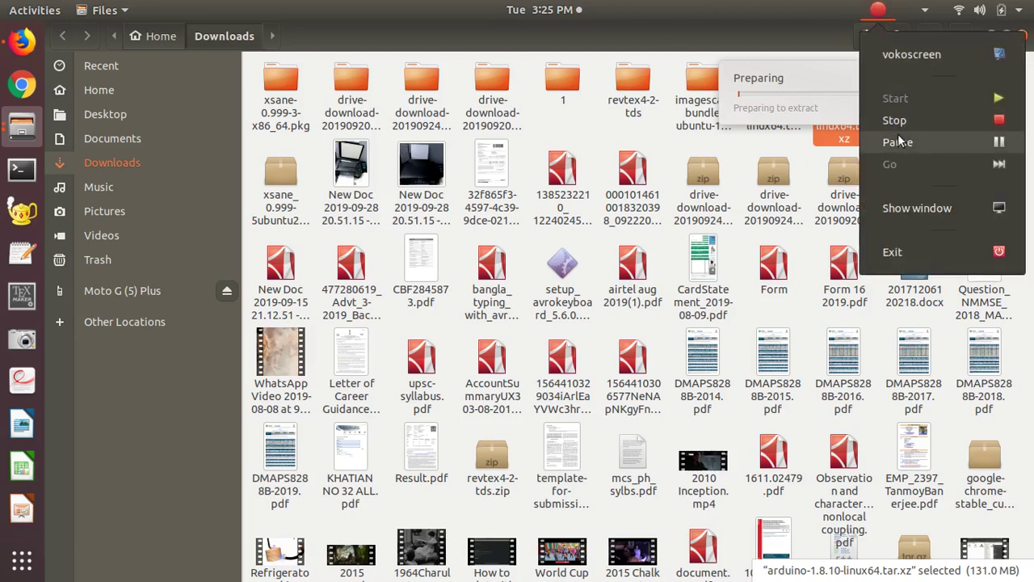
{"action": "left_click", "coordinate": [898, 142]}
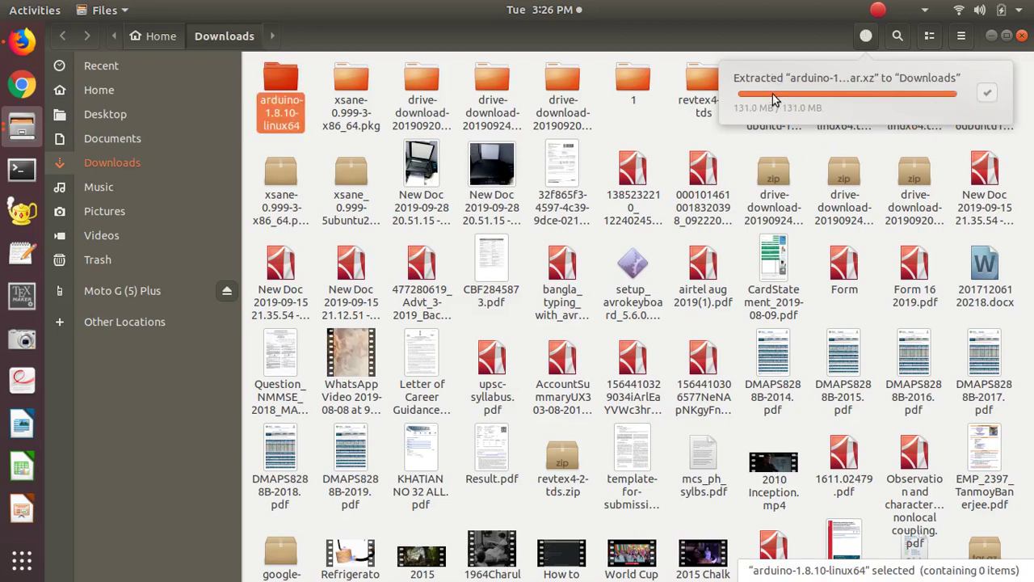
{"action": "left_click", "coordinate": [861, 37]}
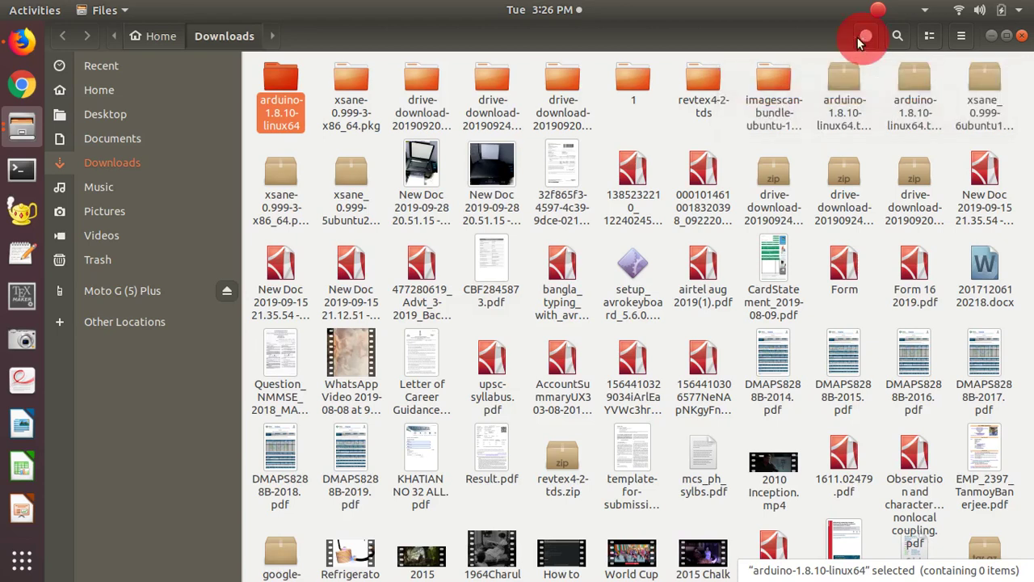
Step: Cut arduino-1.8.10-linux64 from Downloads, paste it into Home in a new tab, and open it
{"action": "right_click", "coordinate": [278, 93]}
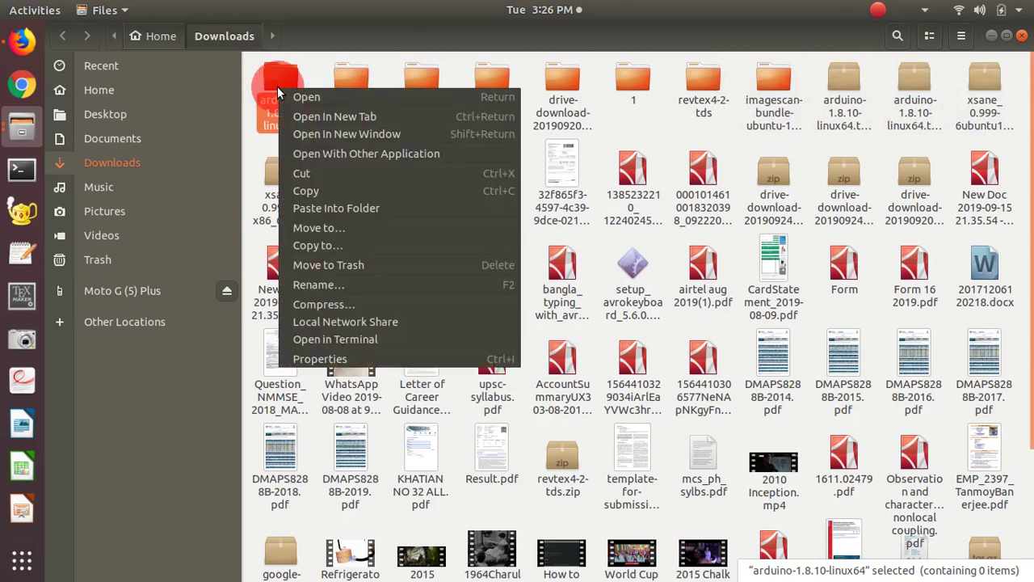
{"action": "left_click", "coordinate": [310, 173]}
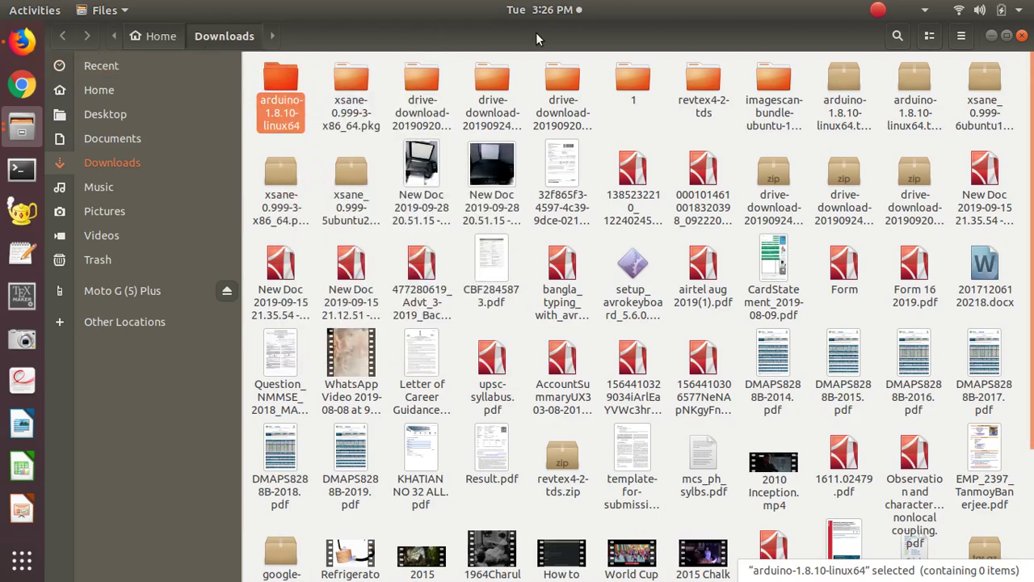
{"action": "key", "text": "ctrl+t"}
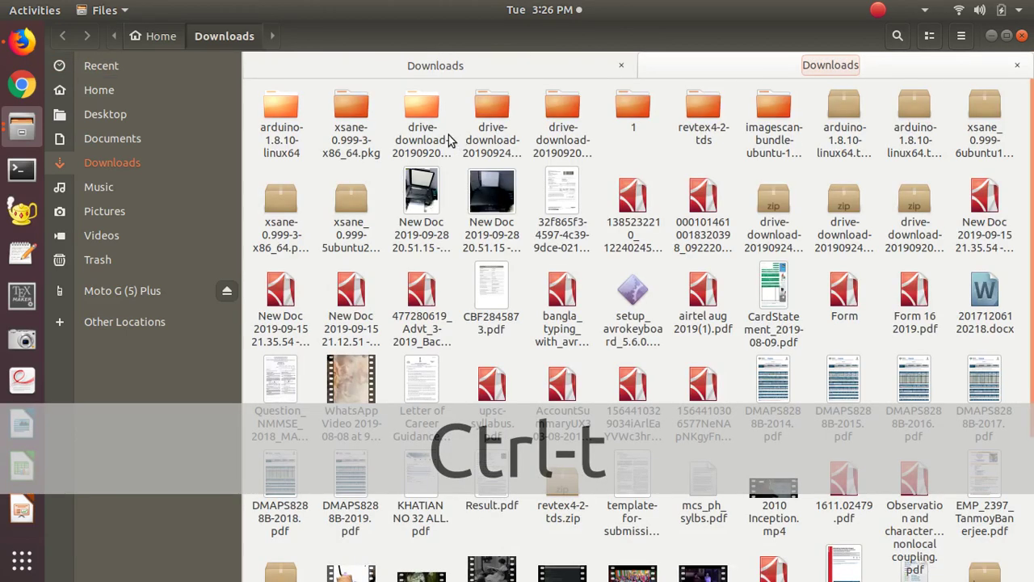
{"action": "left_click", "coordinate": [129, 93]}
{"action": "left_click", "coordinate": [545, 219]}
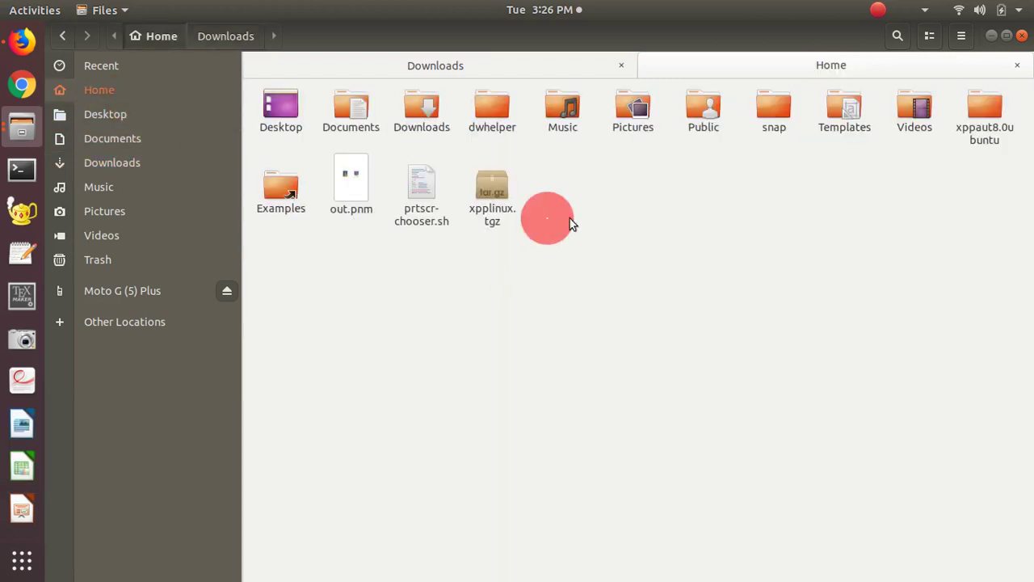
{"action": "right_click", "coordinate": [578, 220]}
{"action": "left_click", "coordinate": [599, 248]}
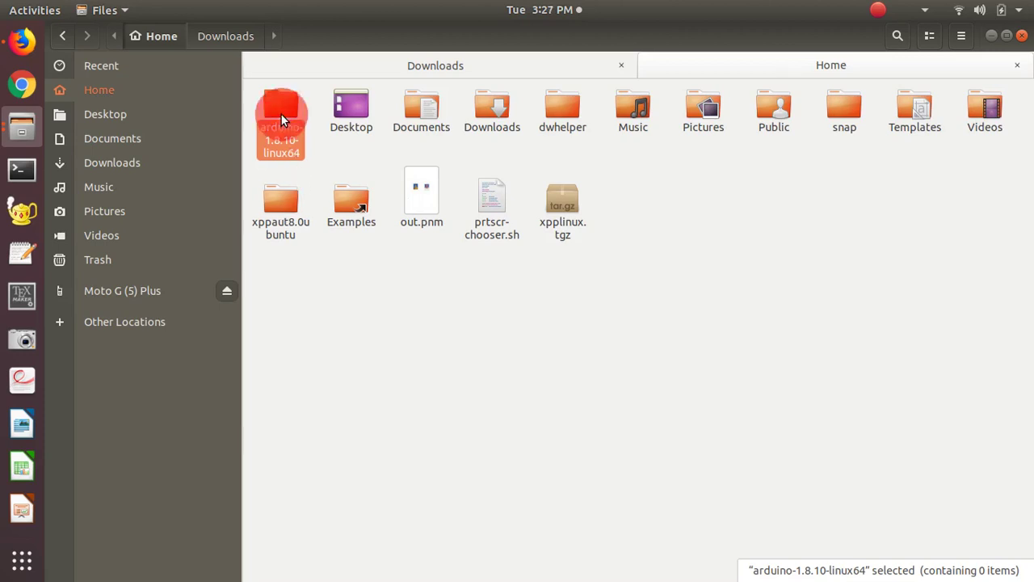
{"action": "double_click", "coordinate": [282, 114]}
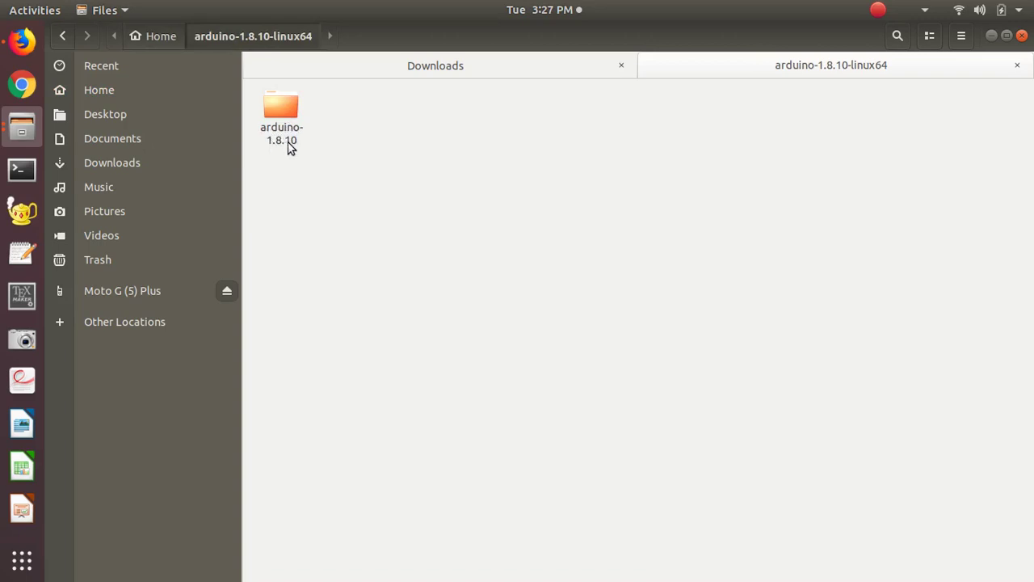
Step: Open the arduino-1.8.10 folder and look over the arduino-builder and arduino files
{"action": "left_click", "coordinate": [283, 114]}
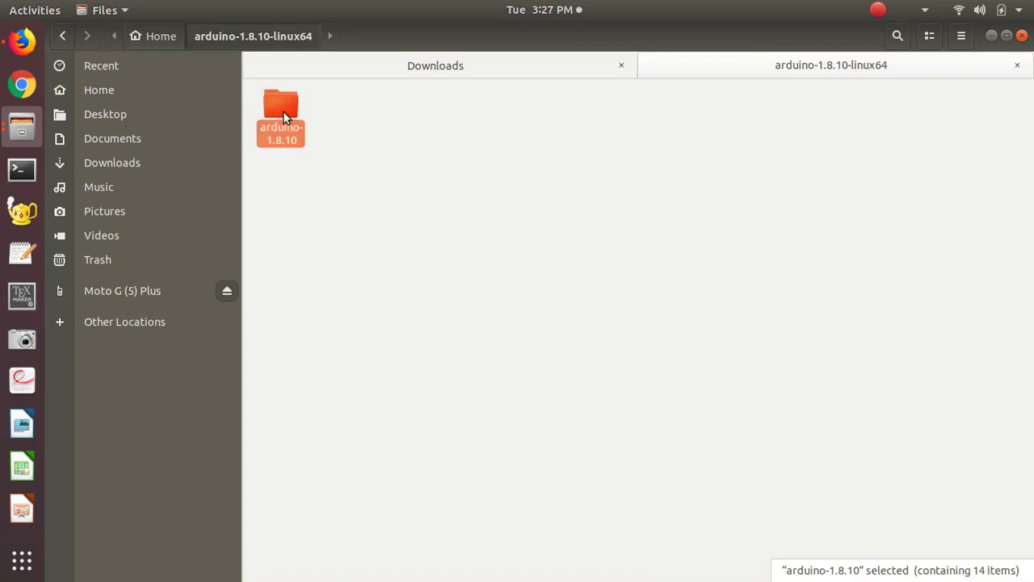
{"action": "double_click", "coordinate": [283, 113]}
{"action": "left_click", "coordinate": [563, 182]}
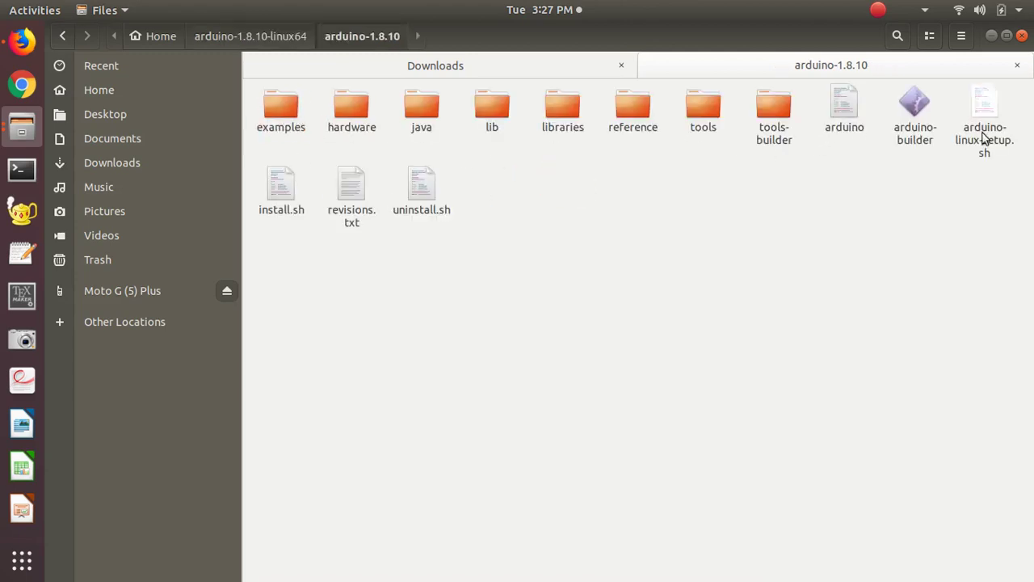
{"action": "left_click", "coordinate": [915, 113]}
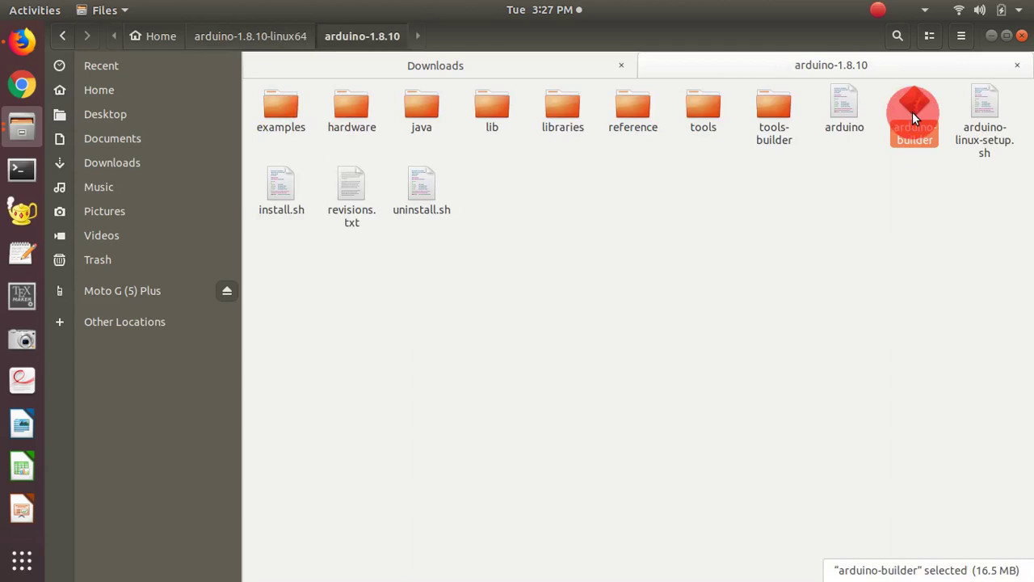
{"action": "left_click", "coordinate": [846, 113]}
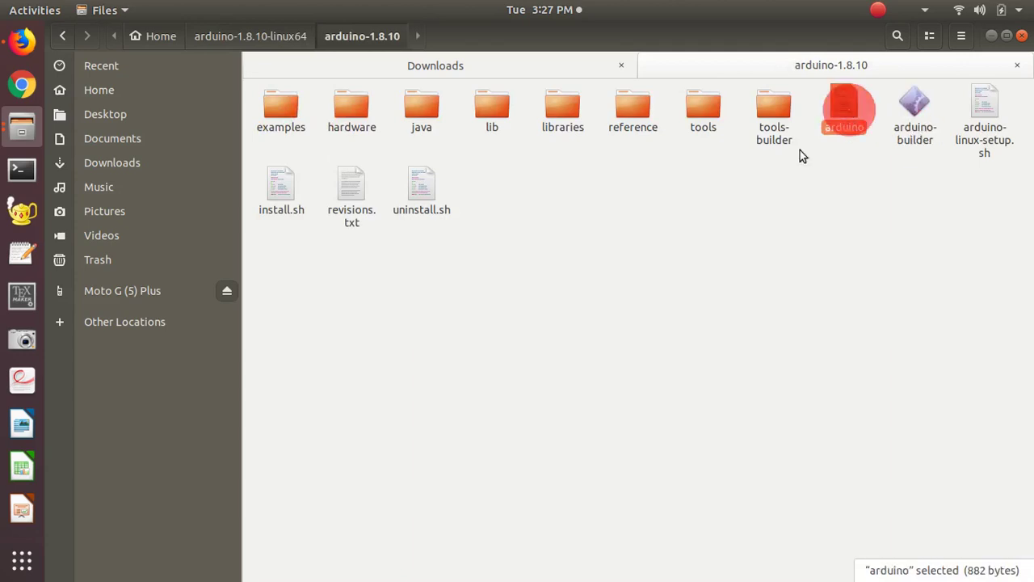
Step: Compare install.sh and uninstall.sh, then deselect and bring up the folder's own context menu
{"action": "left_click", "coordinate": [279, 194]}
{"action": "left_click", "coordinate": [412, 185]}
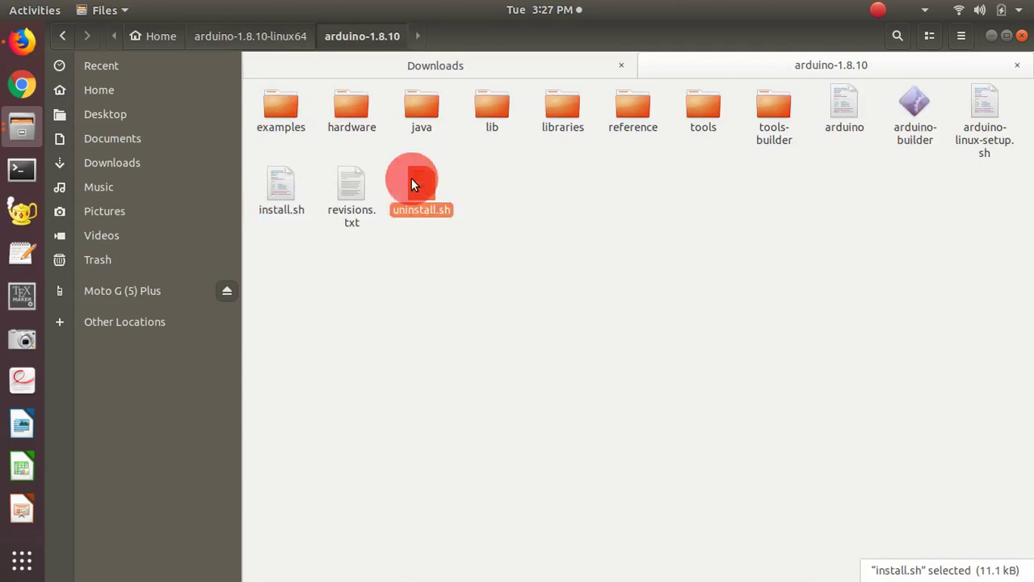
{"action": "left_click", "coordinate": [281, 194]}
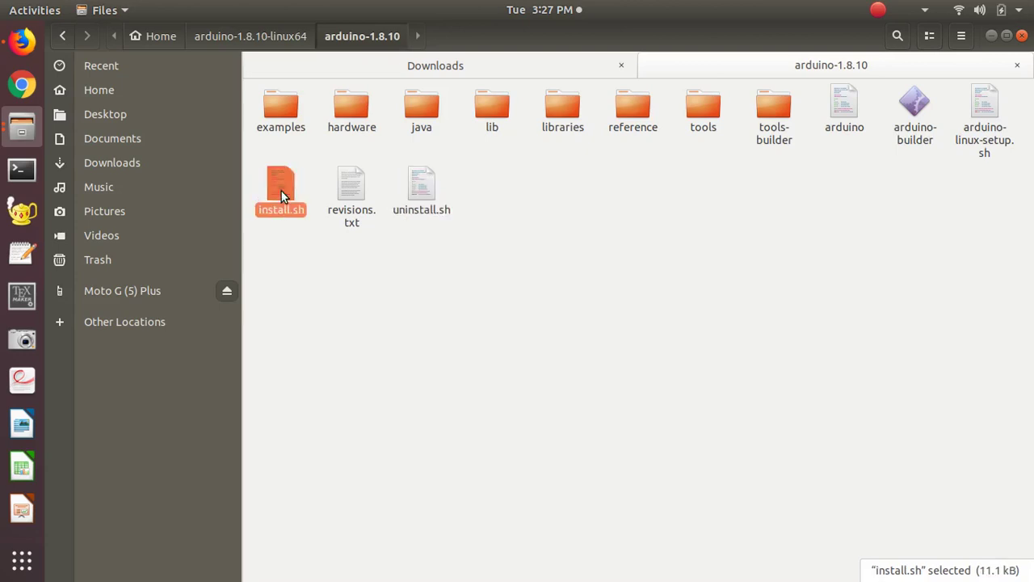
{"action": "left_click", "coordinate": [415, 187]}
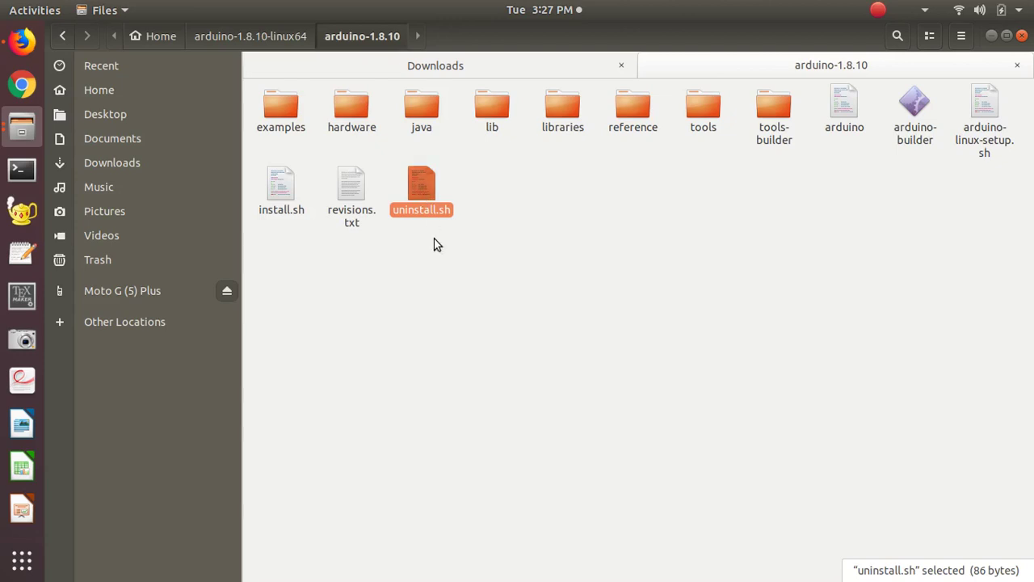
{"action": "left_click", "coordinate": [279, 193]}
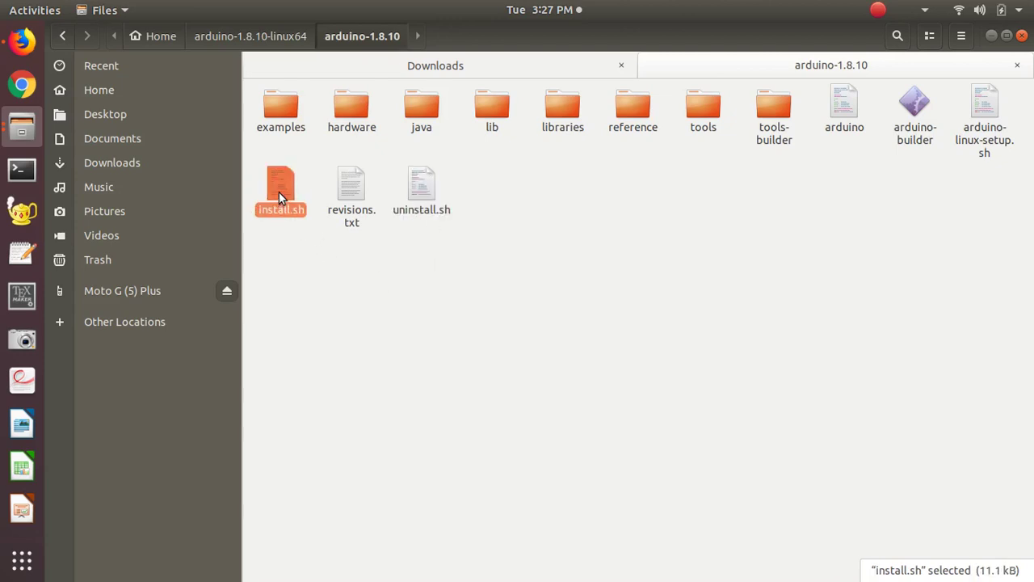
{"action": "left_click", "coordinate": [349, 247]}
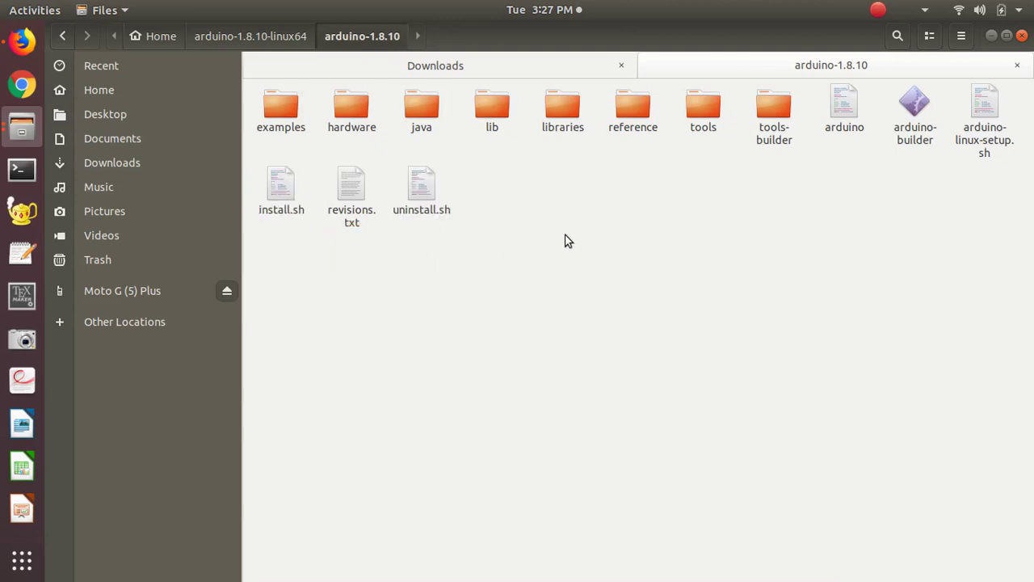
{"action": "right_click", "coordinate": [561, 210]}
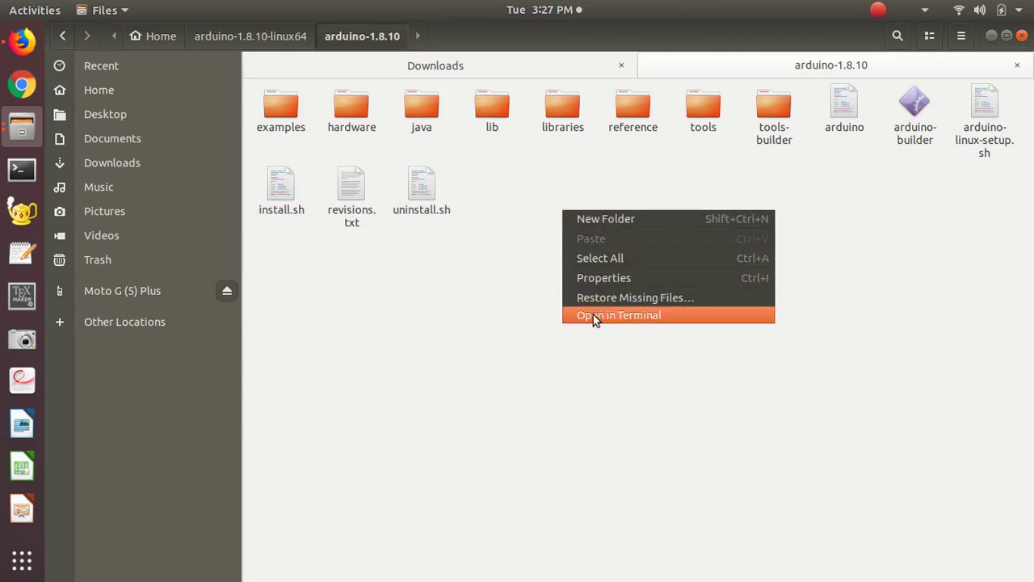
Step: Open a terminal in arduino-1.8.10 and run sudo ./install.sh, entering the account password
{"action": "left_click", "coordinate": [688, 315]}
{"action": "left_click_drag", "start_coordinate": [517, 68], "coordinate": [895, 169]}
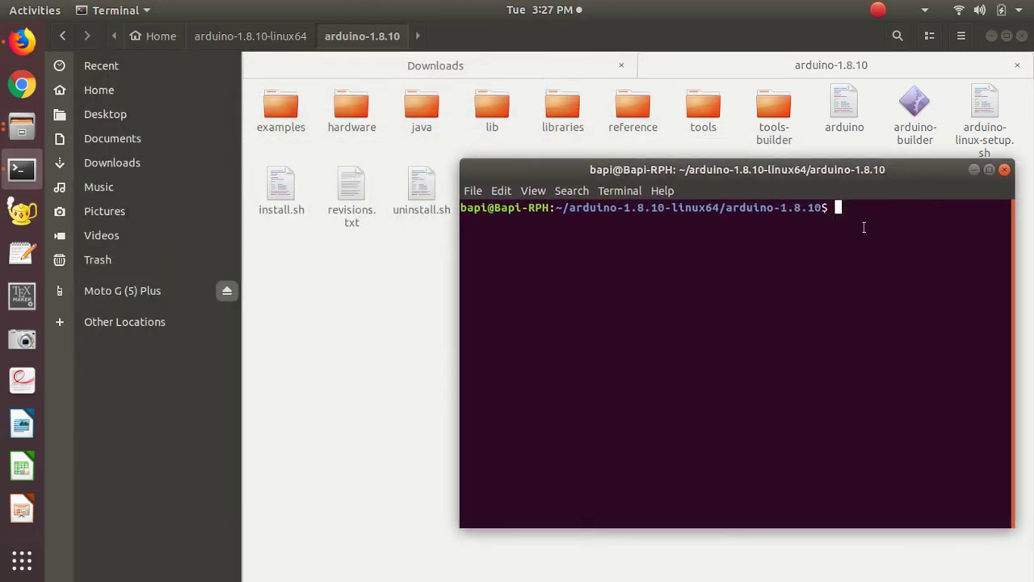
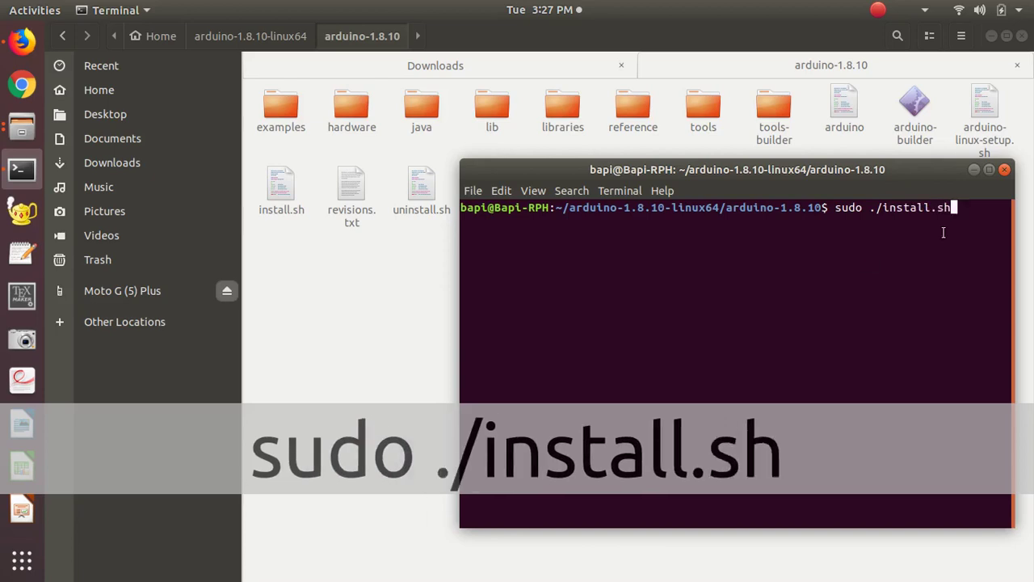
{"action": "key", "text": "Return"}
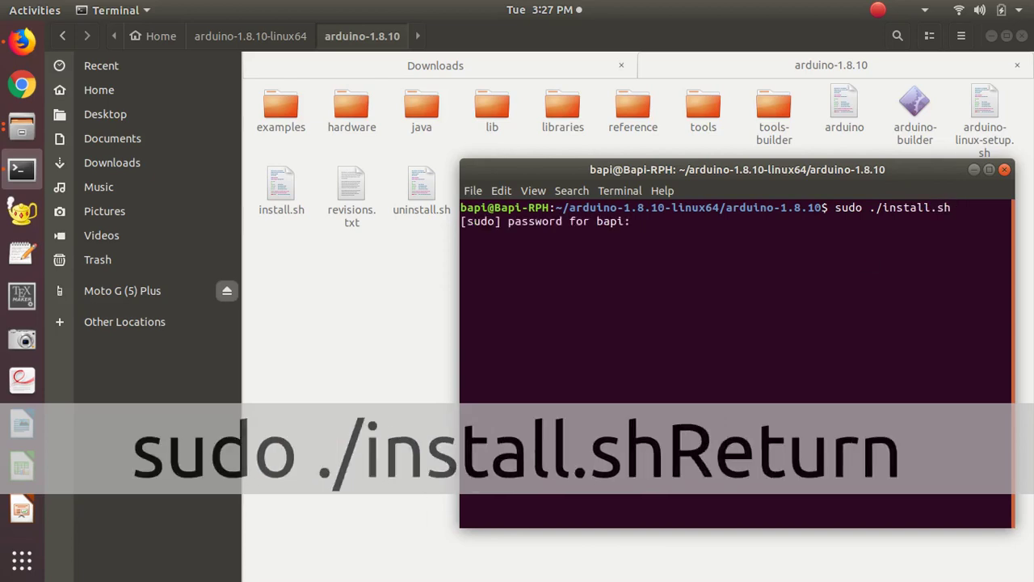
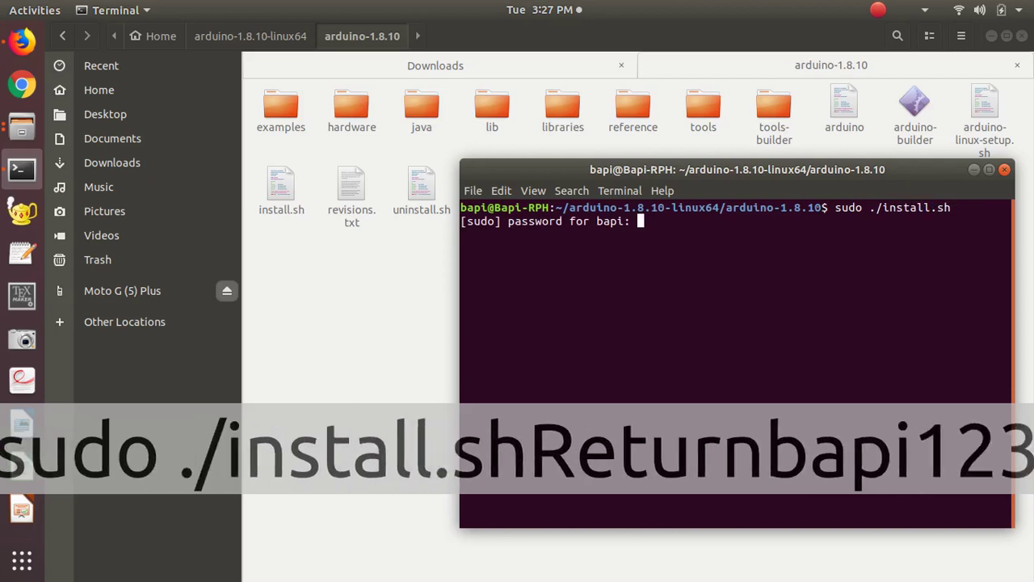
{"action": "key", "text": "Return"}
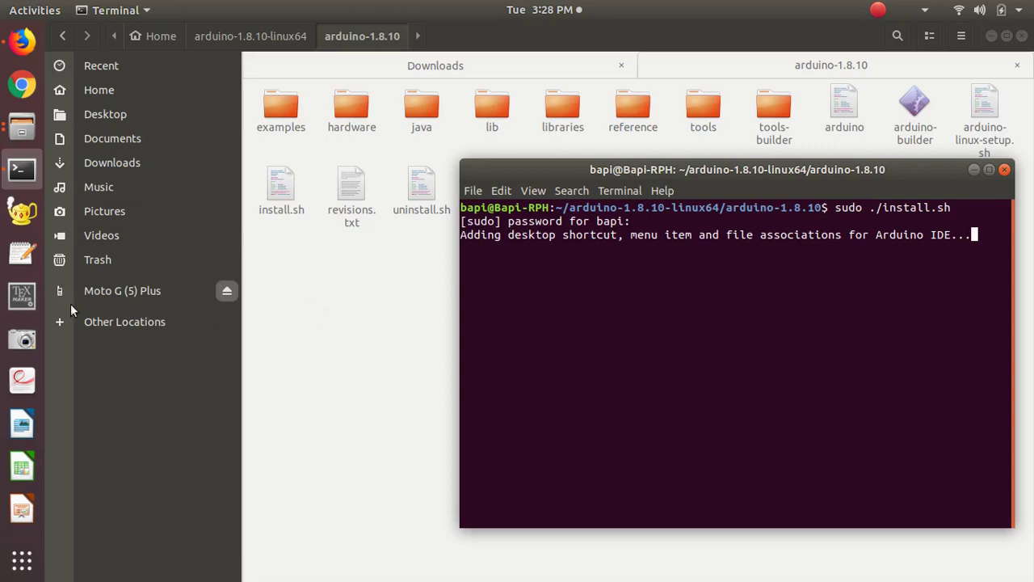
{"action": "scroll", "coordinate": [22, 284], "scroll_direction": "down", "scroll_amount": 5}
{"action": "scroll", "coordinate": [21, 284], "scroll_direction": "down", "scroll_amount": 3}
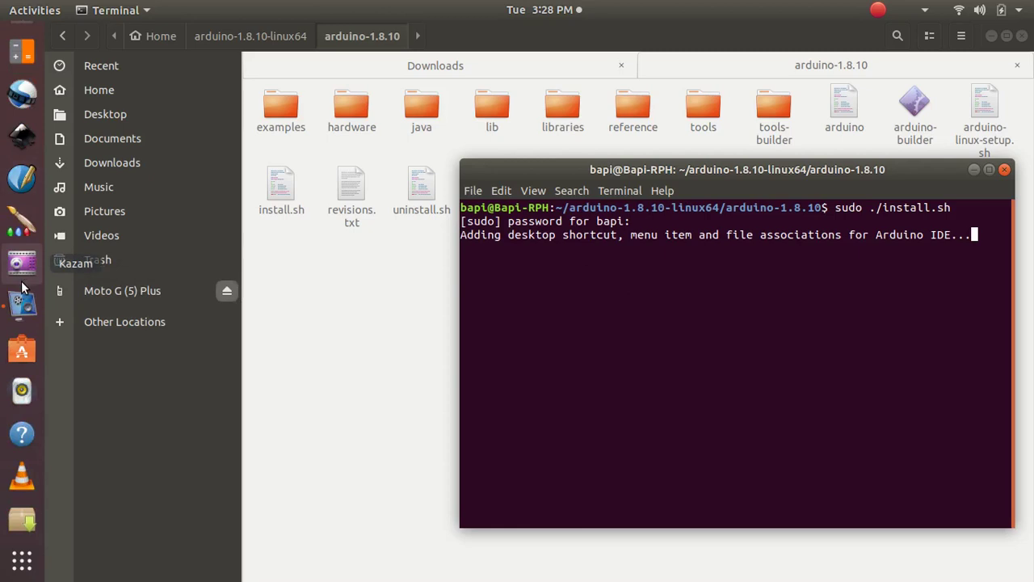
{"action": "scroll", "coordinate": [22, 284], "scroll_direction": "up", "scroll_amount": 3}
{"action": "scroll", "coordinate": [22, 285], "scroll_direction": "down", "scroll_amount": 3}
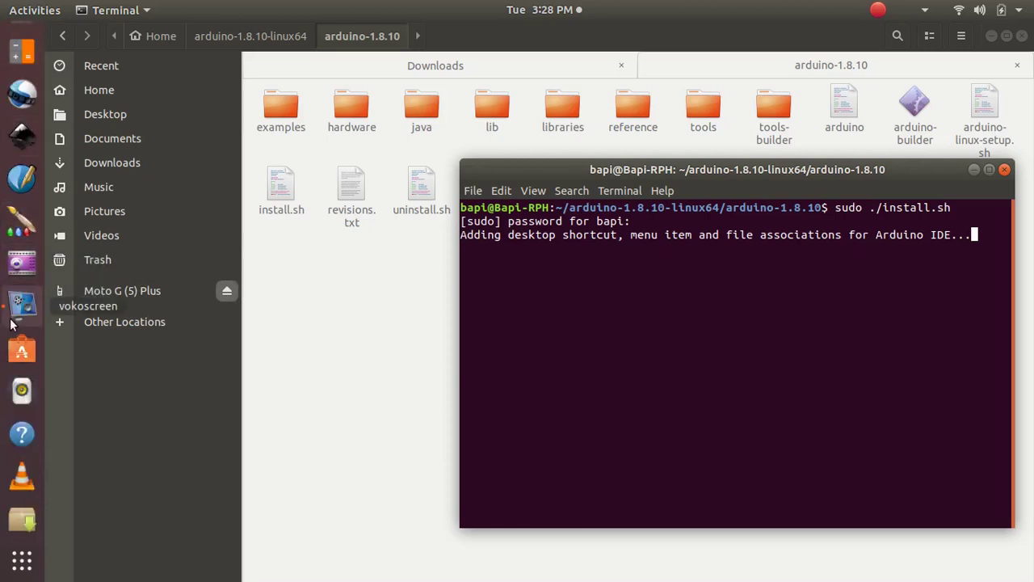
{"action": "scroll", "coordinate": [2, 309], "scroll_direction": "up", "scroll_amount": 3}
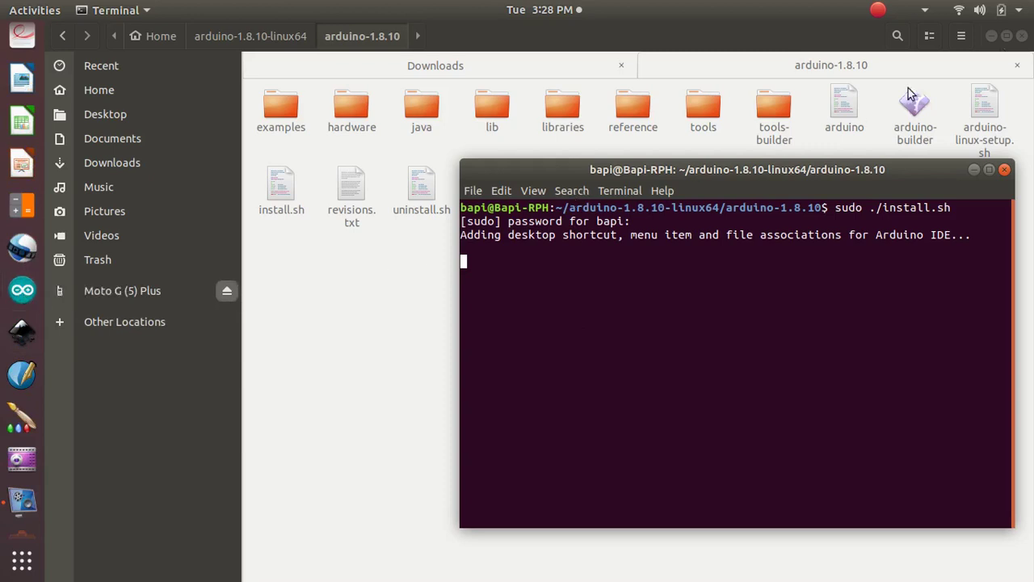
Step: Minimize Files and Firefox, put the arduino-arduinoide.desktop launcher below Trash, and check the terminal's done! message
{"action": "left_click", "coordinate": [991, 36]}
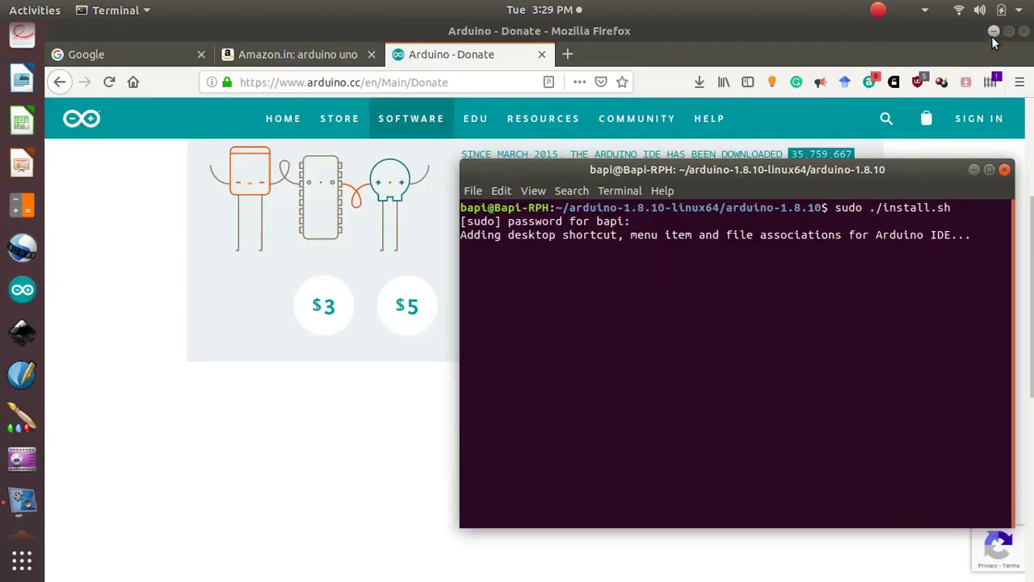
{"action": "left_click", "coordinate": [993, 31]}
{"action": "left_click_drag", "start_coordinate": [93, 136], "coordinate": [97, 258]}
{"action": "left_click_drag", "start_coordinate": [104, 222], "coordinate": [101, 109]}
{"action": "left_click_drag", "start_coordinate": [101, 164], "coordinate": [119, 191]}
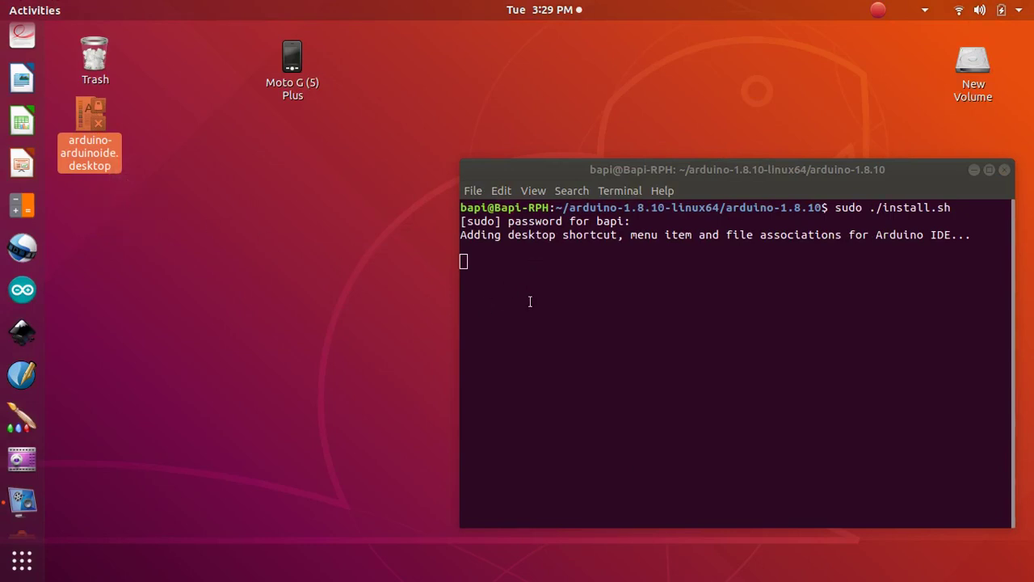
{"action": "double_click", "coordinate": [492, 275]}
{"action": "left_click", "coordinate": [592, 285]}
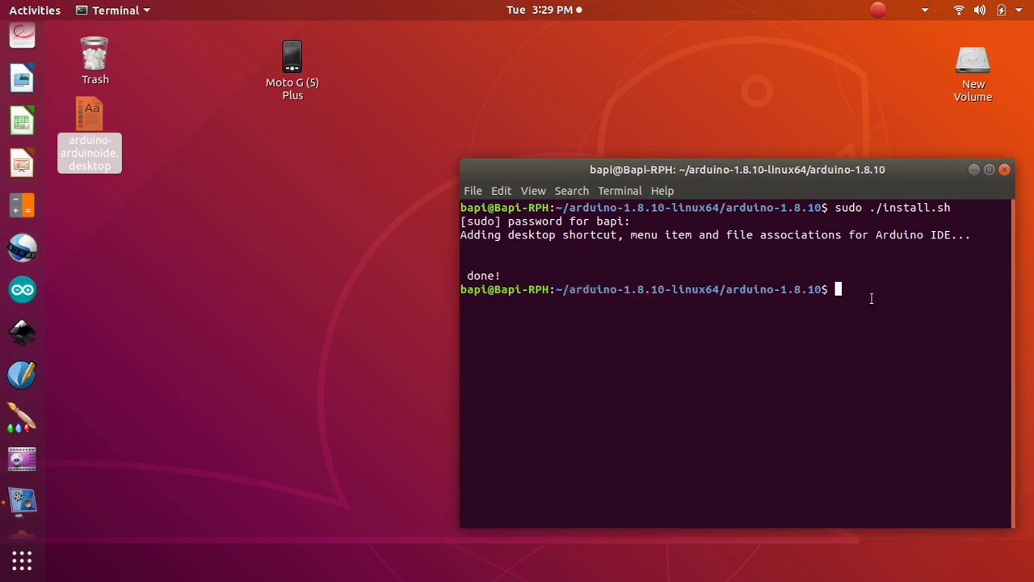
Step: Close the terminal and launch arduino-arduinoide.desktop, choosing Trust and Launch
{"action": "left_click", "coordinate": [970, 170]}
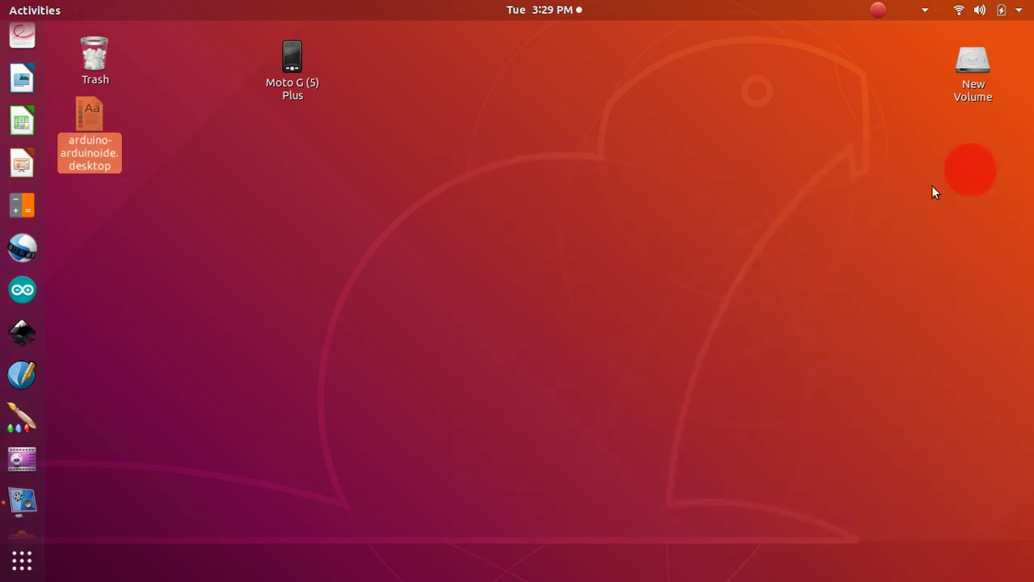
{"action": "double_click", "coordinate": [86, 114]}
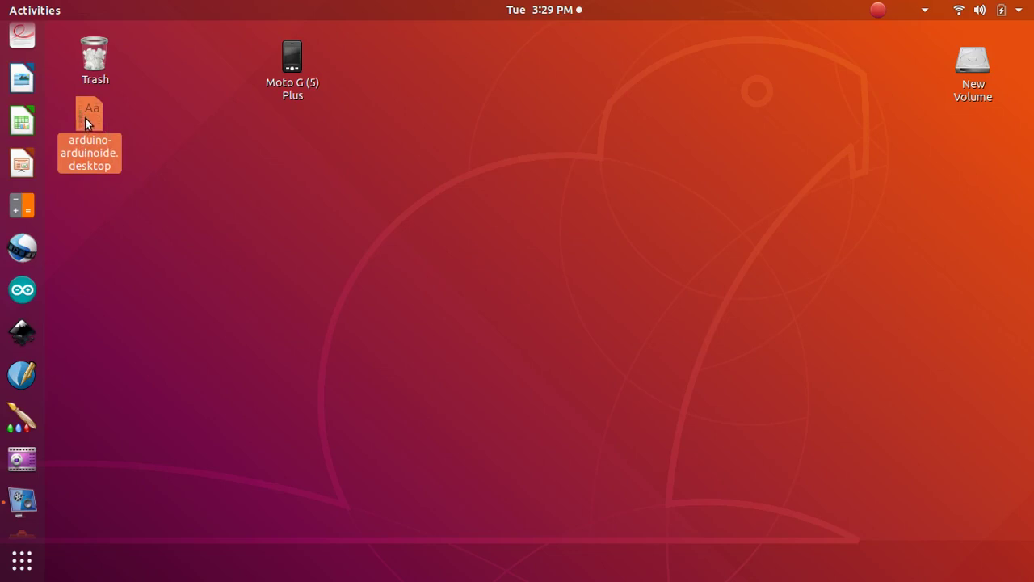
{"action": "double_click", "coordinate": [86, 116]}
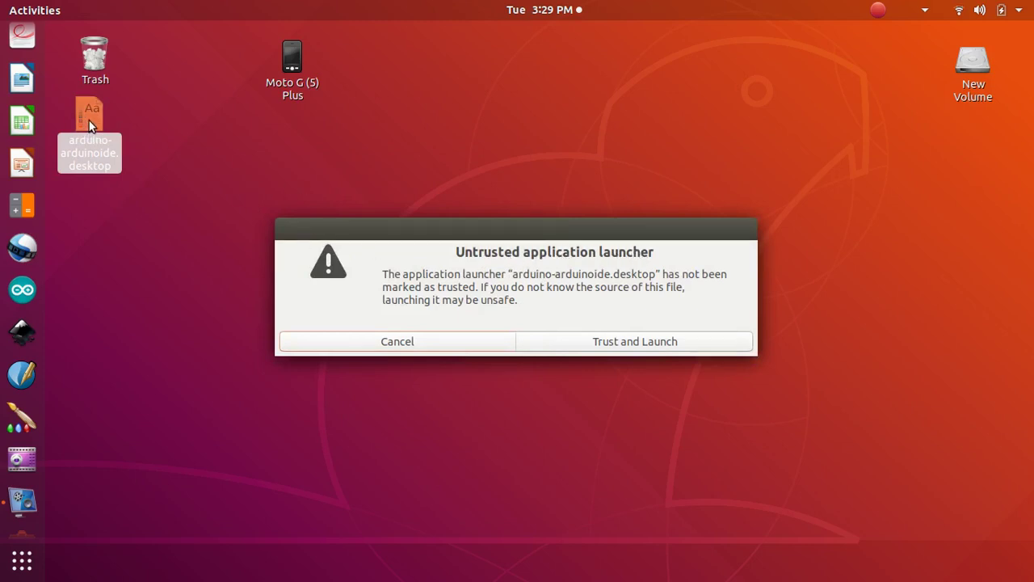
{"action": "left_click", "coordinate": [612, 343]}
Step: Move the Arduino IDE window right, browse File > Examples > 01.Basics, then close the IDE
{"action": "left_click", "coordinate": [84, 201]}
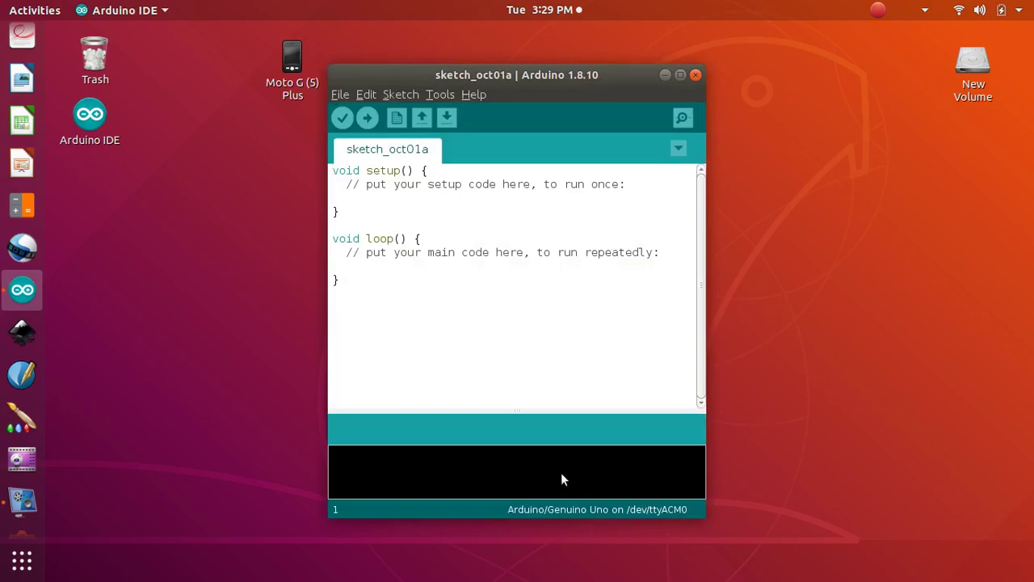
{"action": "left_click_drag", "start_coordinate": [400, 74], "coordinate": [547, 67]}
{"action": "left_click", "coordinate": [497, 197]}
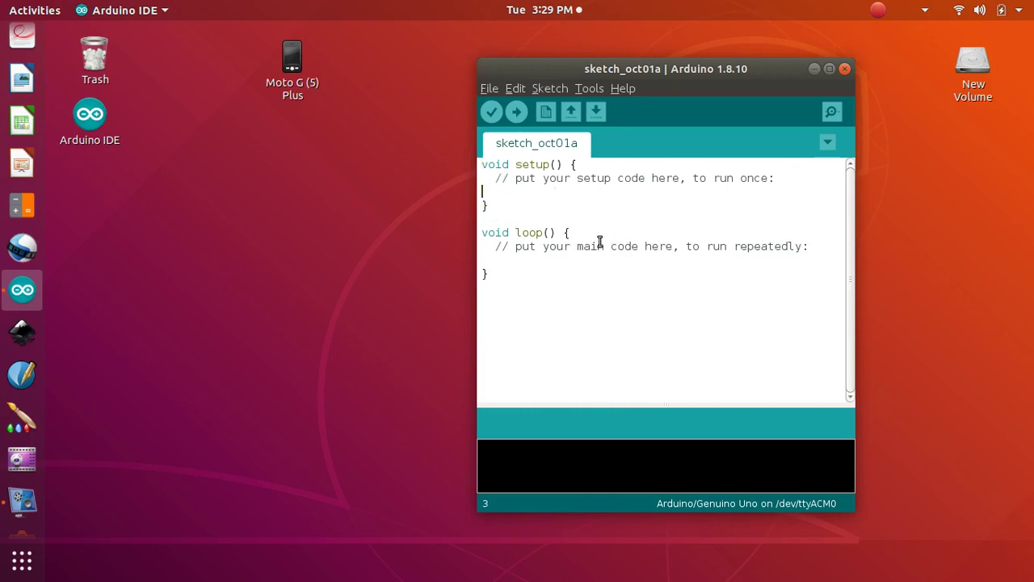
{"action": "left_click", "coordinate": [488, 88]}
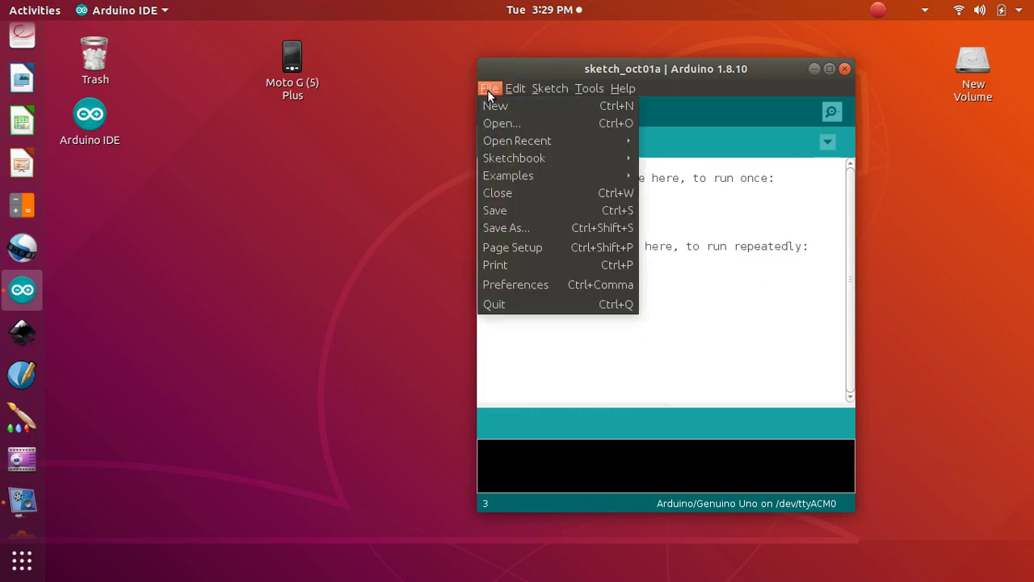
{"action": "mouse_move", "coordinate": [569, 186]}
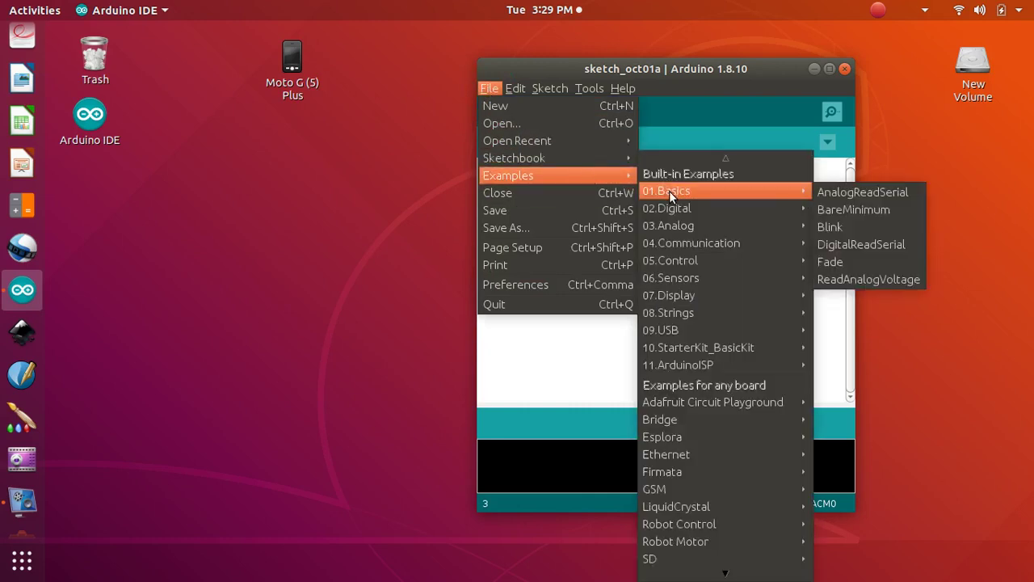
{"action": "mouse_move", "coordinate": [695, 190]}
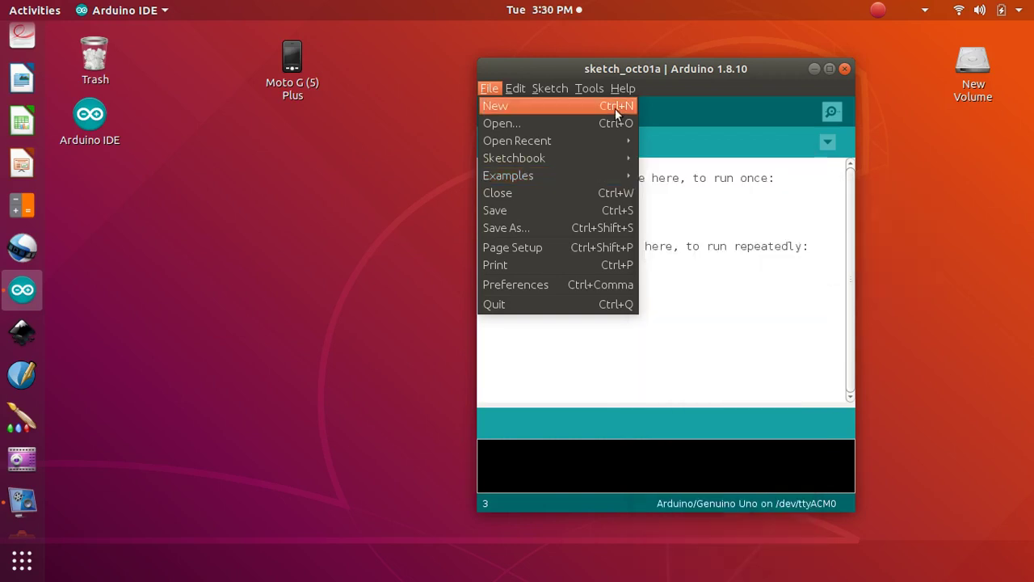
{"action": "left_click", "coordinate": [675, 109]}
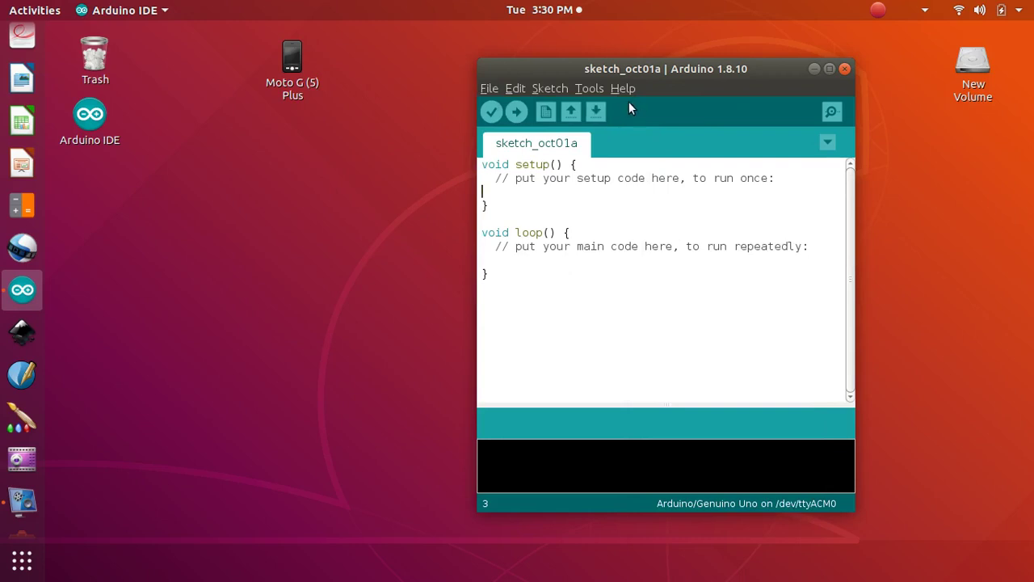
{"action": "left_click", "coordinate": [844, 70]}
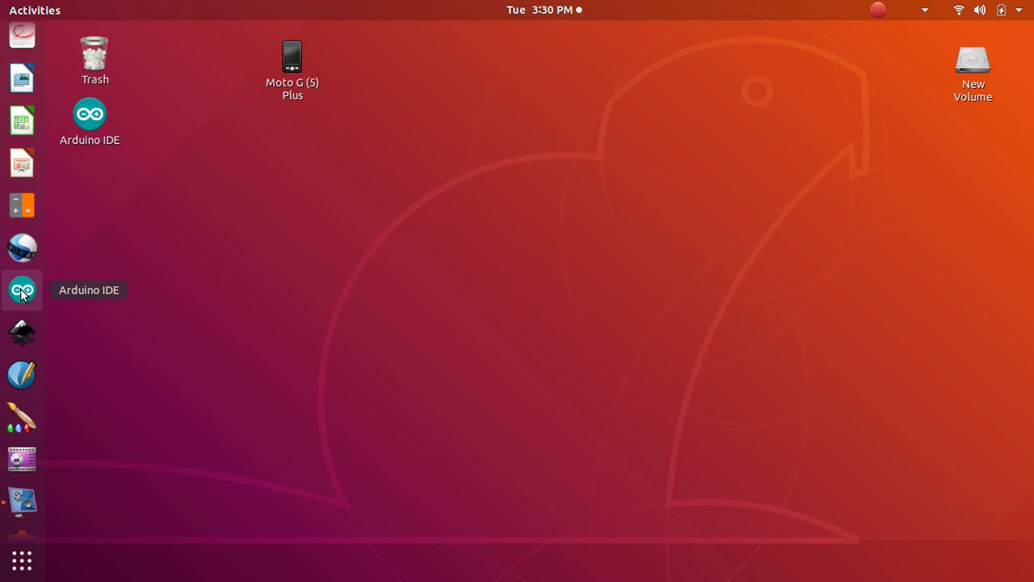
Step: Search the application grid for 'arduin' and launch Arduino IDE, opening a new sketch_oct01a
{"action": "scroll", "coordinate": [22, 293], "scroll_direction": "up", "scroll_amount": 5}
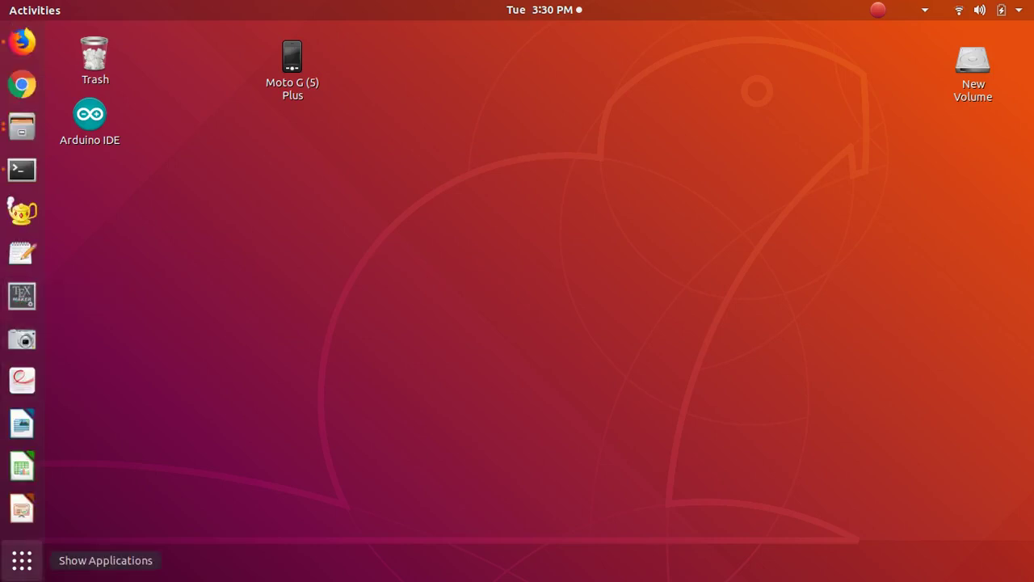
{"action": "left_click", "coordinate": [2, 569]}
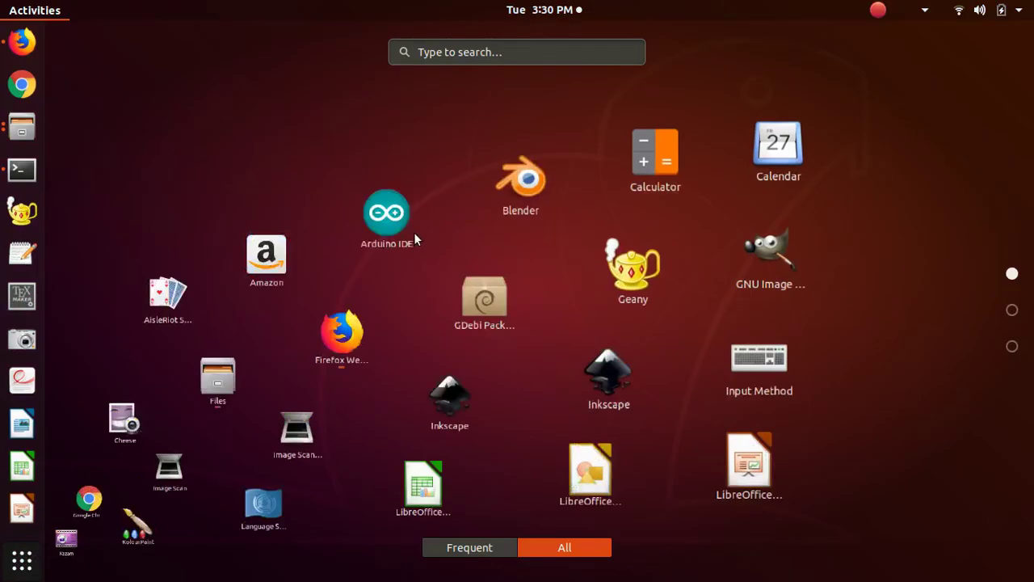
{"action": "left_click", "coordinate": [484, 53]}
{"action": "type", "text": "a"}
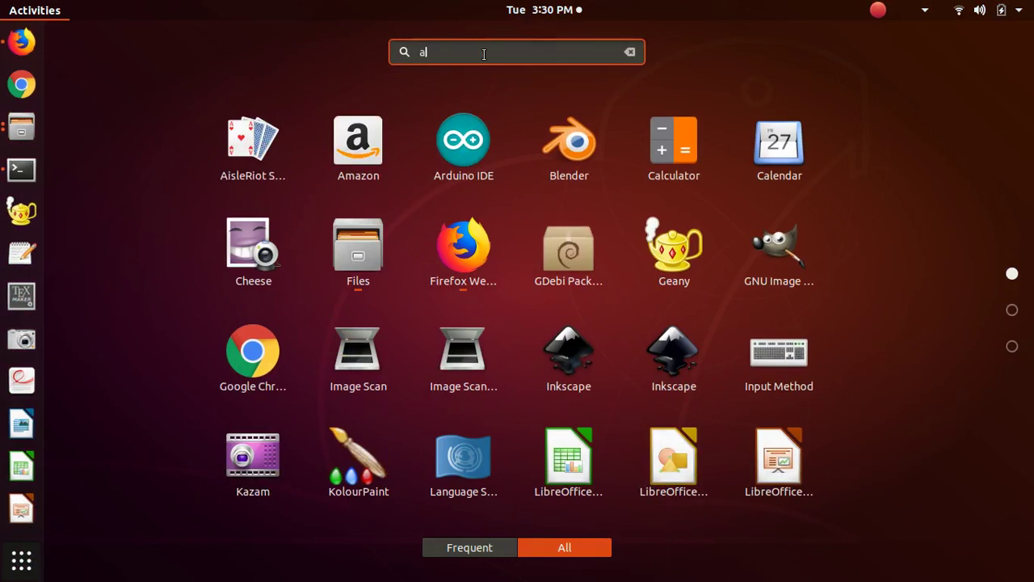
{"action": "type", "text": "rduino"}
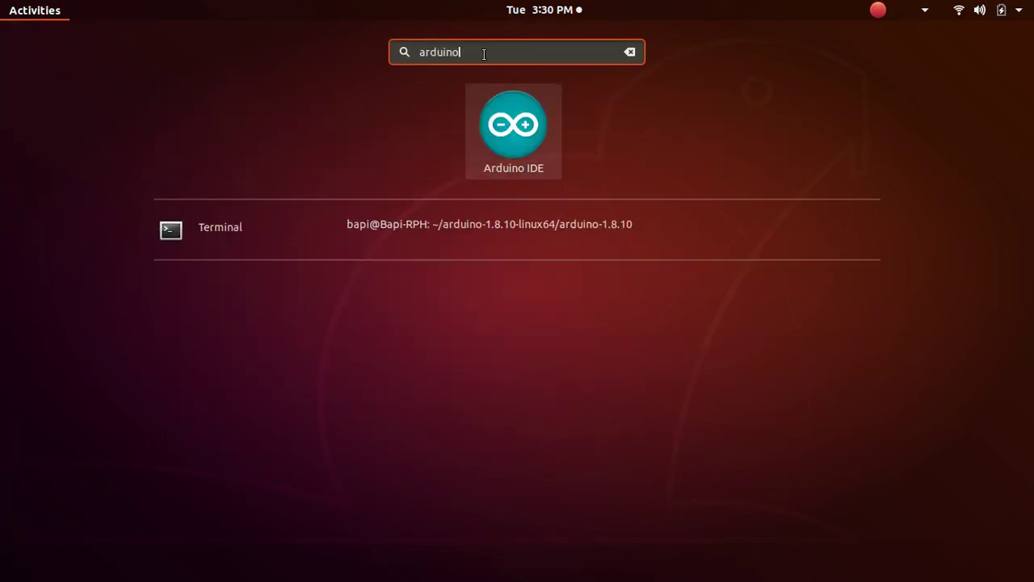
{"action": "left_click", "coordinate": [539, 121]}
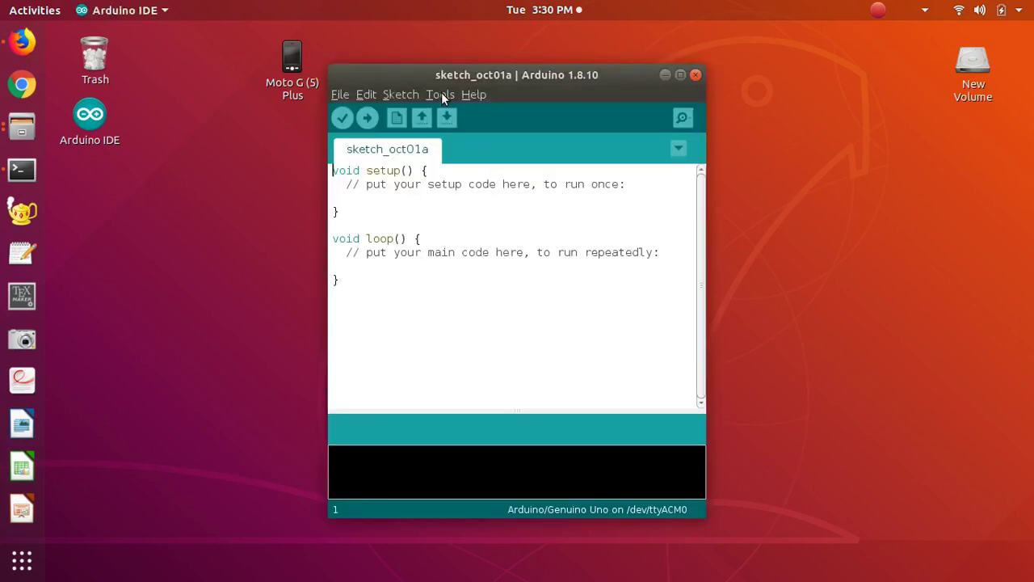
Step: Keep Arduino/Genuino Uno selected as the board in the Tools menu
{"action": "left_click", "coordinate": [441, 96]}
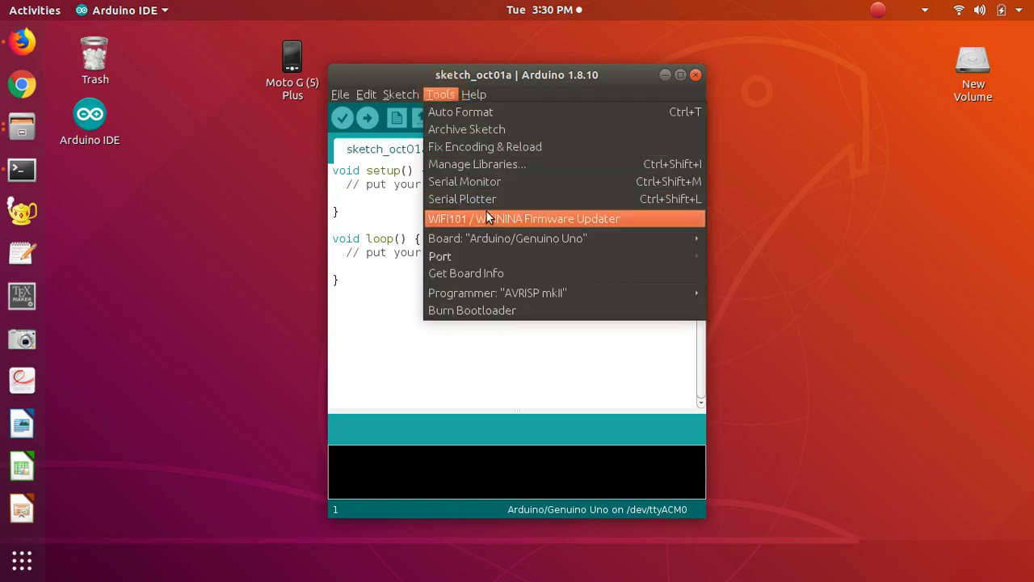
{"action": "mouse_move", "coordinate": [487, 238]}
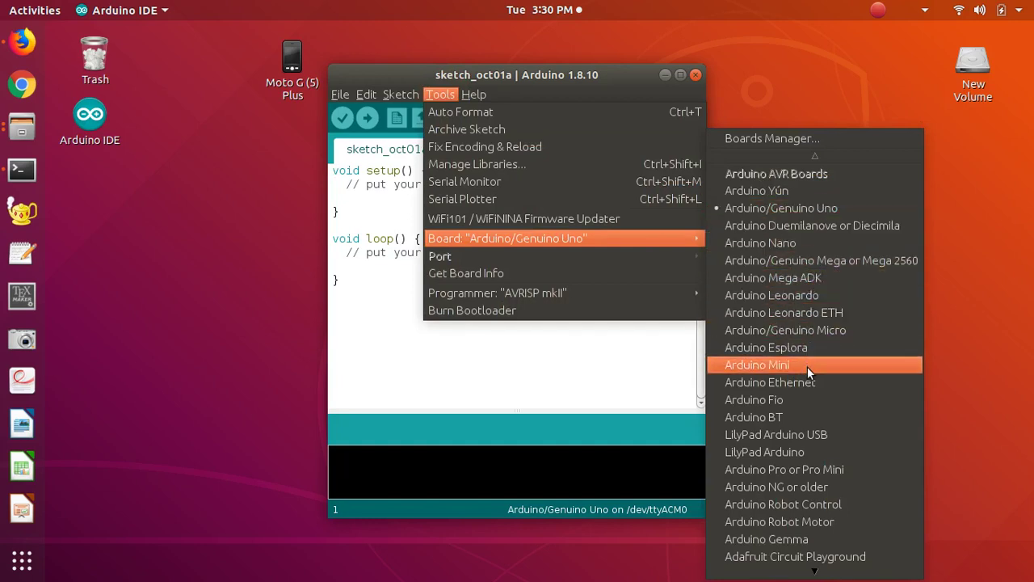
{"action": "left_click", "coordinate": [781, 208]}
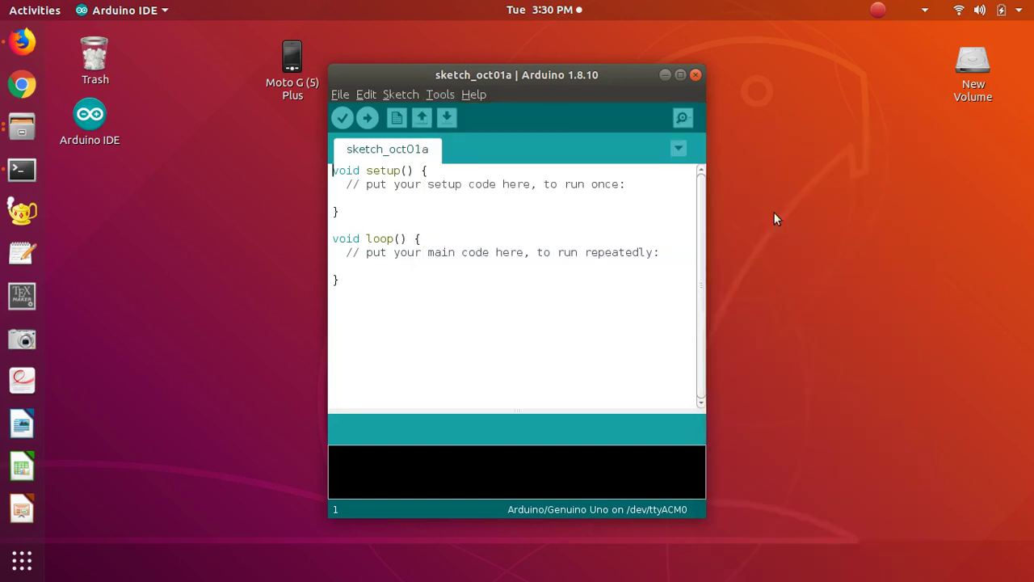
Step: Review the Tools menu to confirm Port /dev/ttyACM0 and the Programmer, closing it unchanged
{"action": "left_click", "coordinate": [441, 94]}
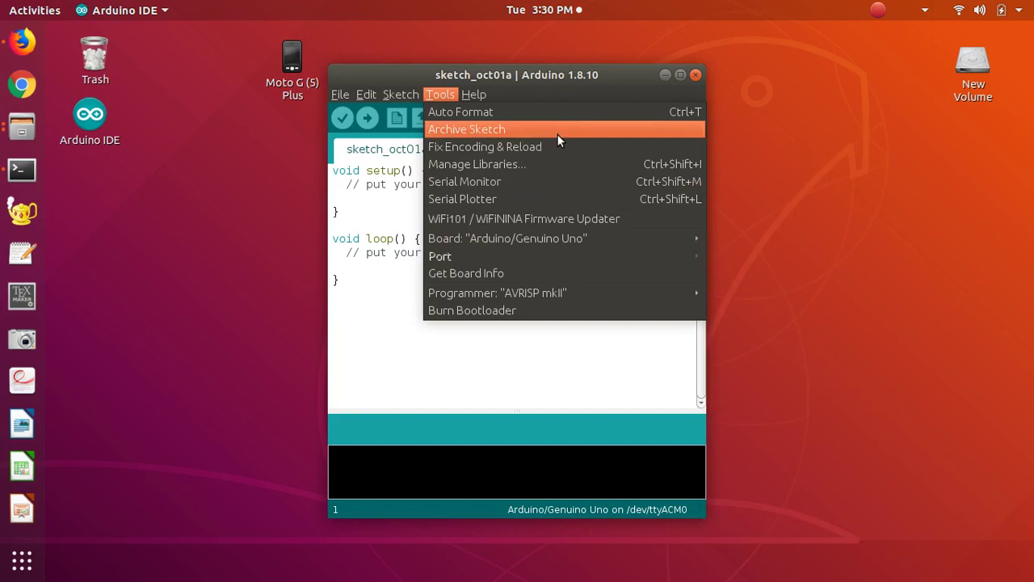
{"action": "mouse_move", "coordinate": [366, 95]}
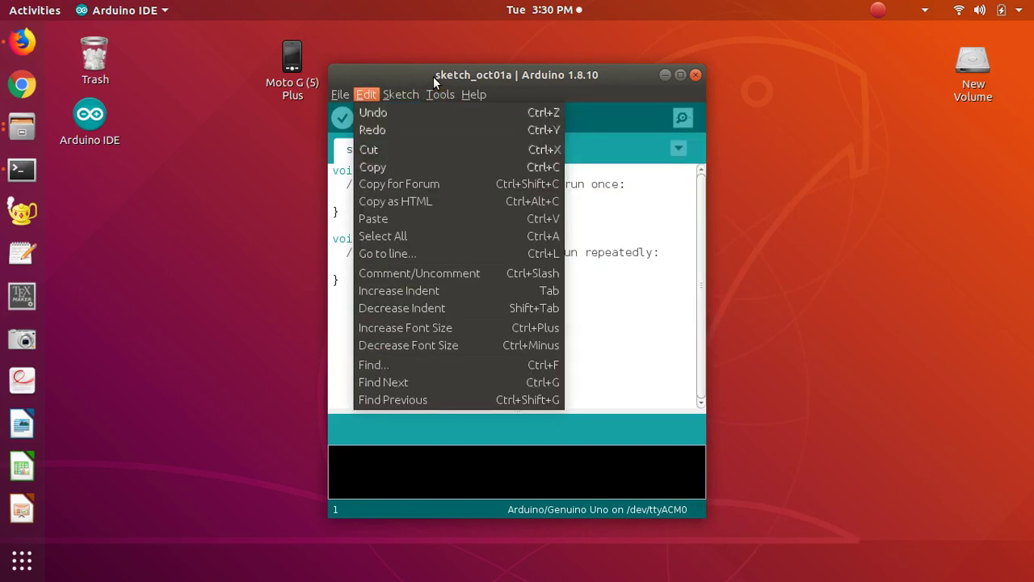
{"action": "mouse_move", "coordinate": [441, 95]}
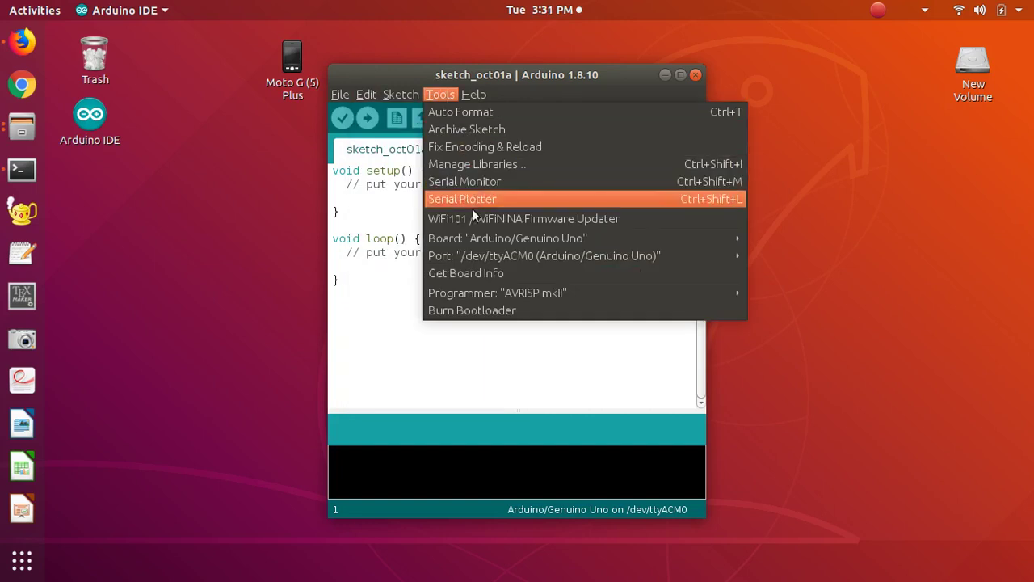
{"action": "mouse_move", "coordinate": [557, 257]}
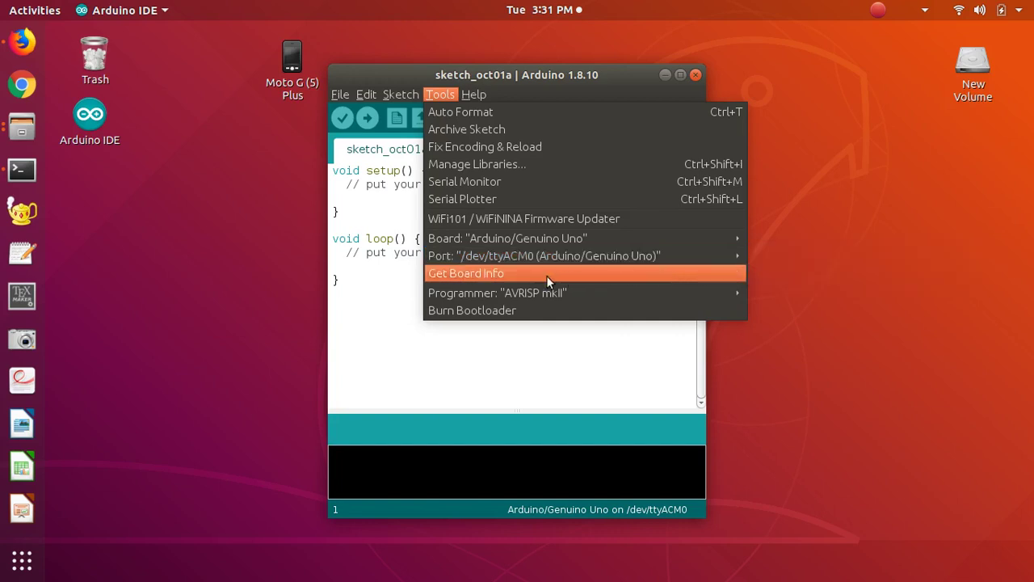
{"action": "mouse_move", "coordinate": [534, 289]}
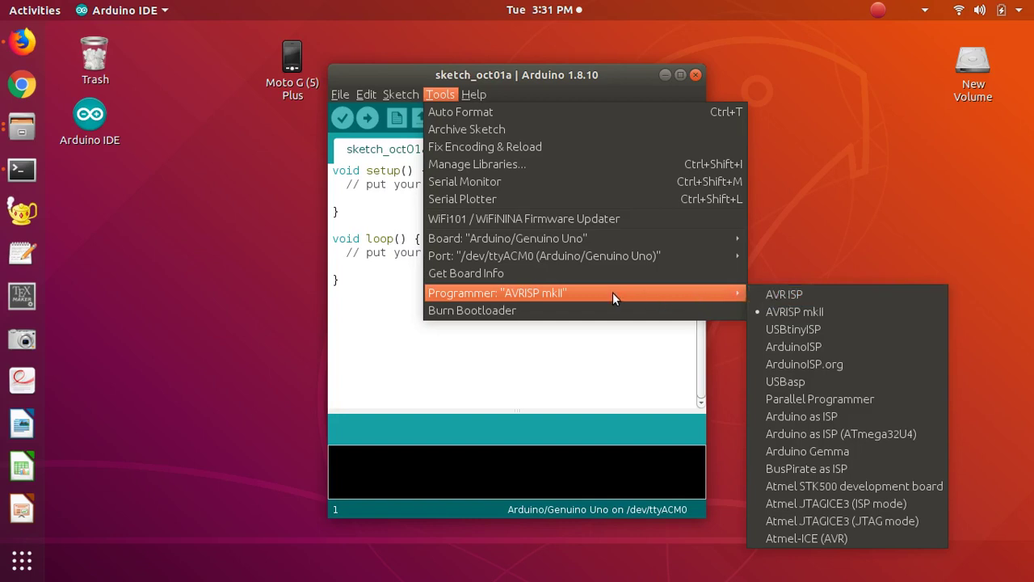
{"action": "left_click", "coordinate": [508, 364]}
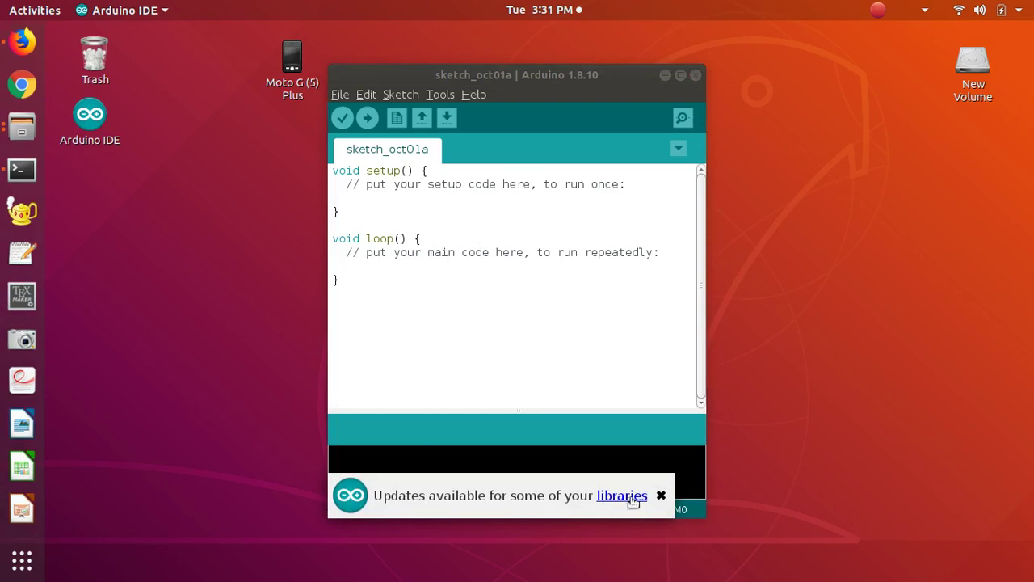
Step: Dismiss the library updates notification and close the Arduino IDE window
{"action": "left_click", "coordinate": [660, 496]}
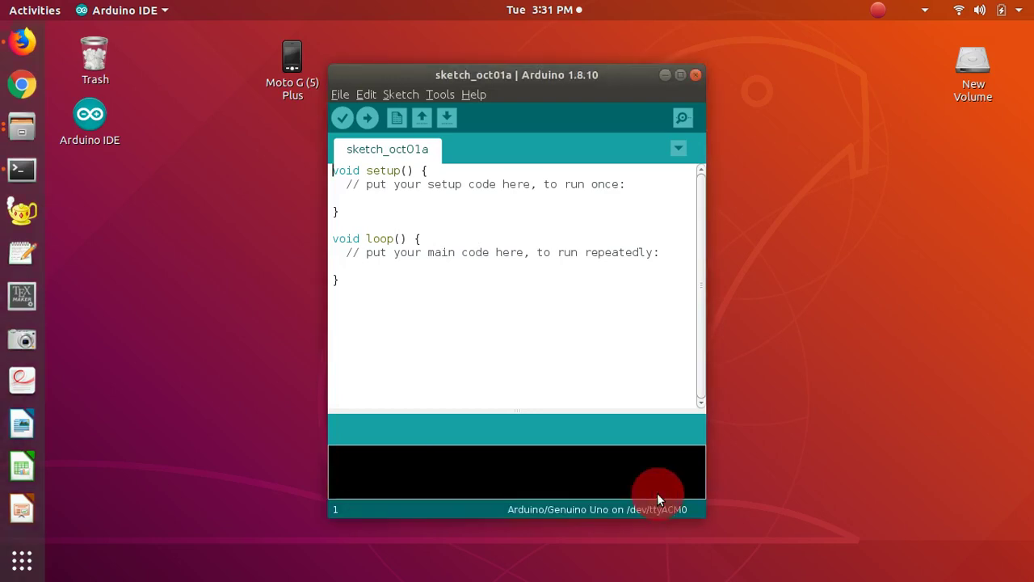
{"action": "left_click", "coordinate": [23, 128]}
{"action": "mouse_move", "coordinate": [22, 127]}
{"action": "left_mouse_down"}
{"action": "mouse_move", "coordinate": [51, 105]}
{"action": "mouse_move", "coordinate": [23, 123]}
{"action": "left_mouse_up"}
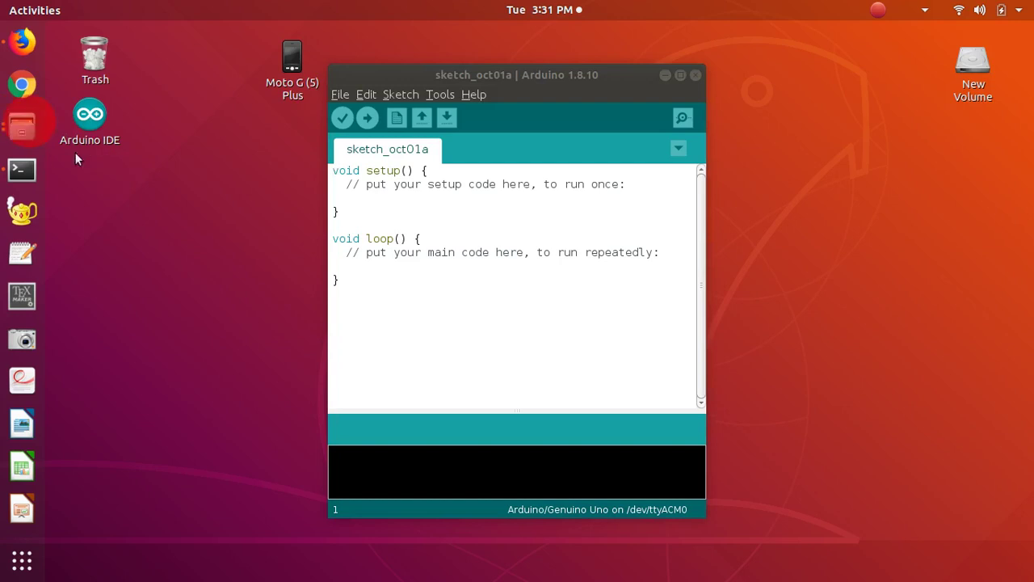
{"action": "left_click", "coordinate": [694, 75]}
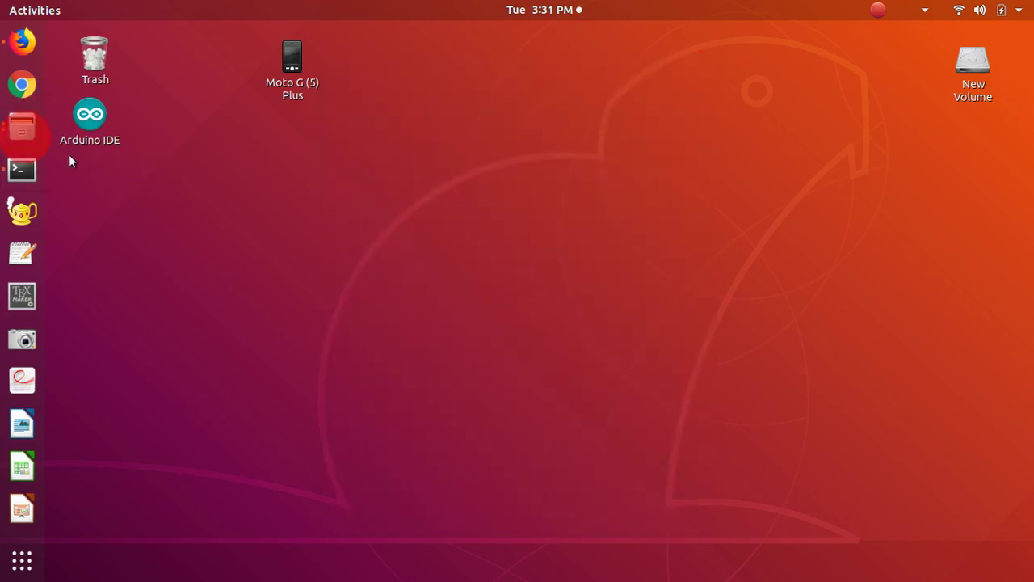
Step: View the Files dock launcher's options and dismiss them without choosing, leaving the bare desktop
{"action": "left_click_drag", "start_coordinate": [21, 125], "coordinate": [46, 152]}
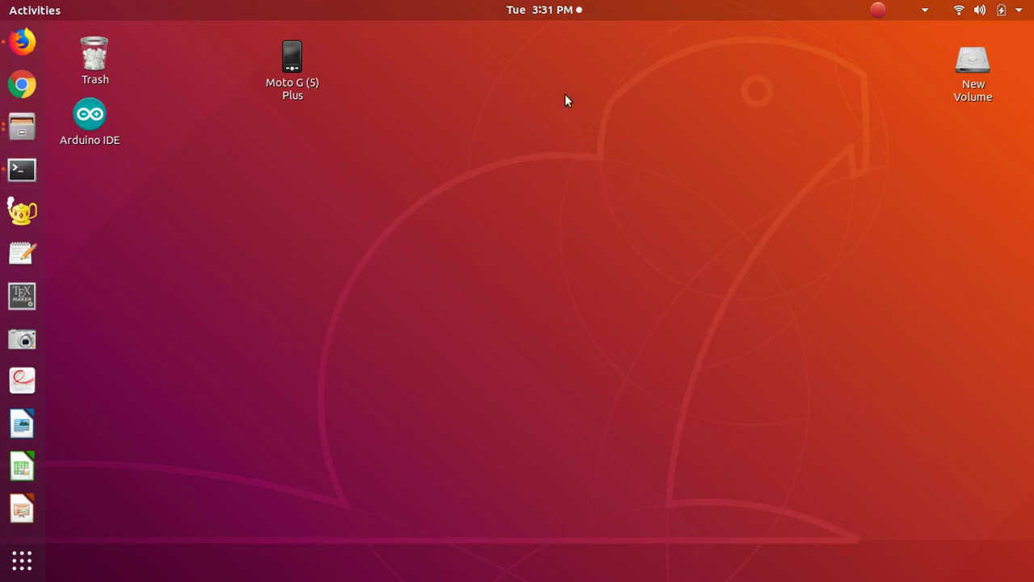
{"action": "left_click_drag", "start_coordinate": [22, 125], "coordinate": [293, 215]}
{"action": "left_click", "coordinate": [22, 127]}
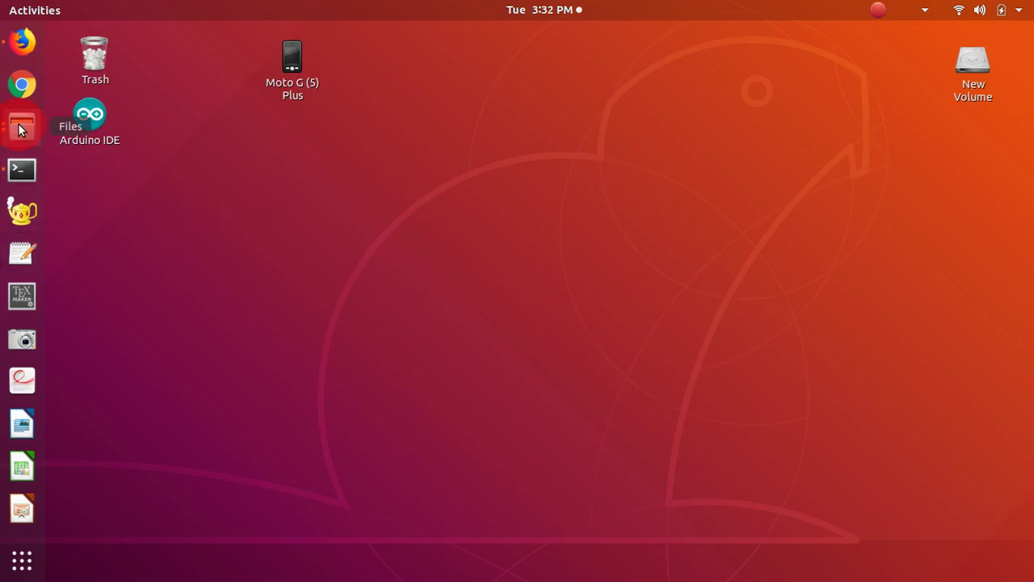
{"action": "right_click", "coordinate": [22, 129]}
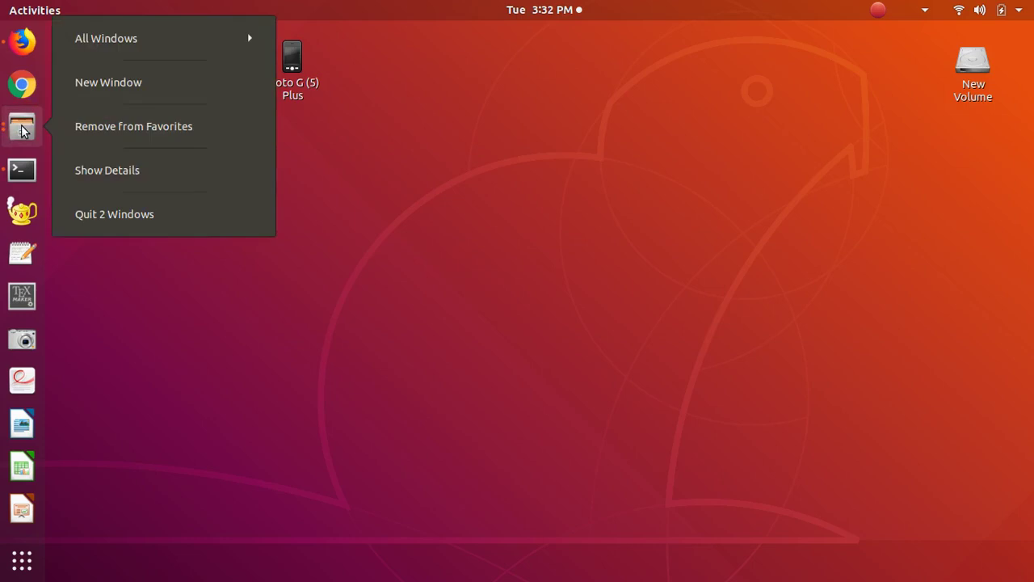
{"action": "left_click", "coordinate": [133, 39]}
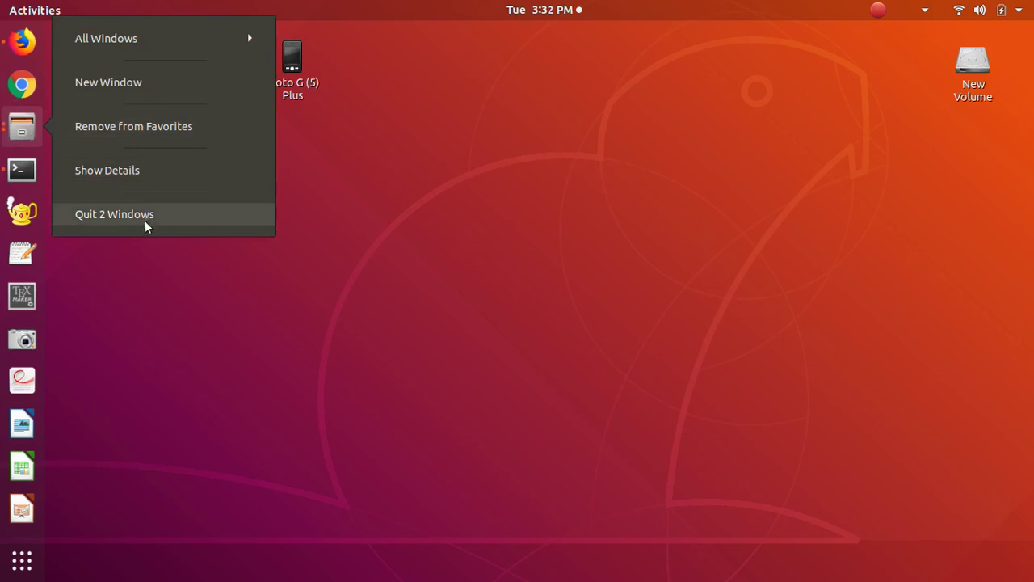
{"action": "left_click", "coordinate": [111, 249]}
{"action": "left_click_drag", "start_coordinate": [22, 127], "coordinate": [833, 41]}
{"action": "left_click", "coordinate": [878, 10]}
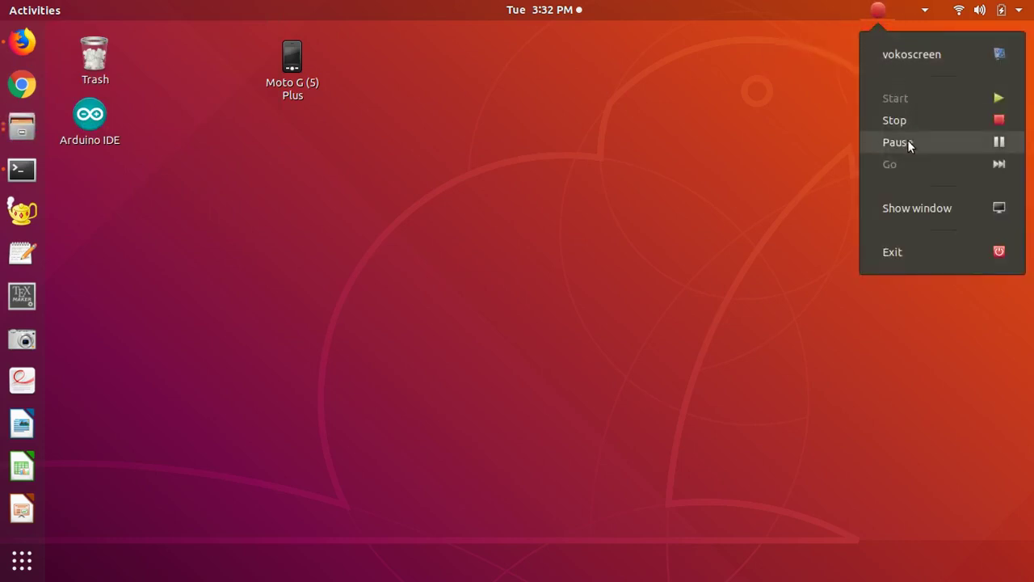